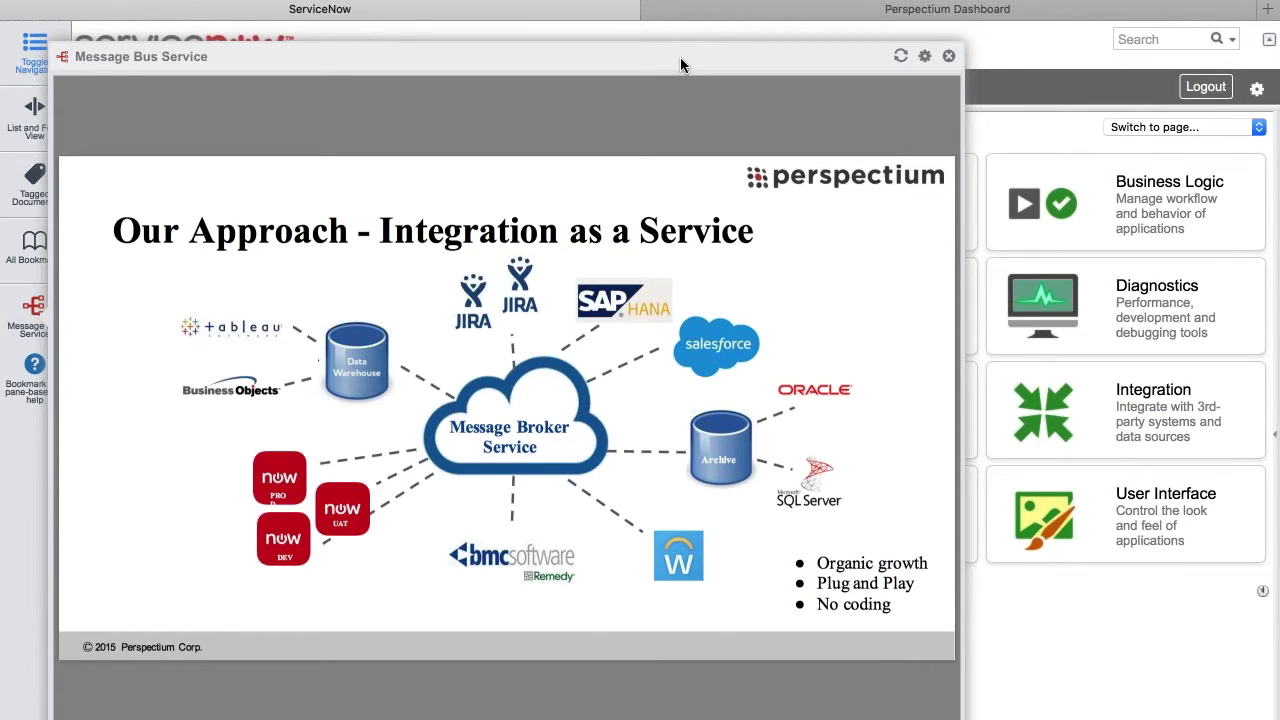
# Step: Close the Perspectium 'Integration as a Service' overview slide panel
pyautogui.click(949, 58)
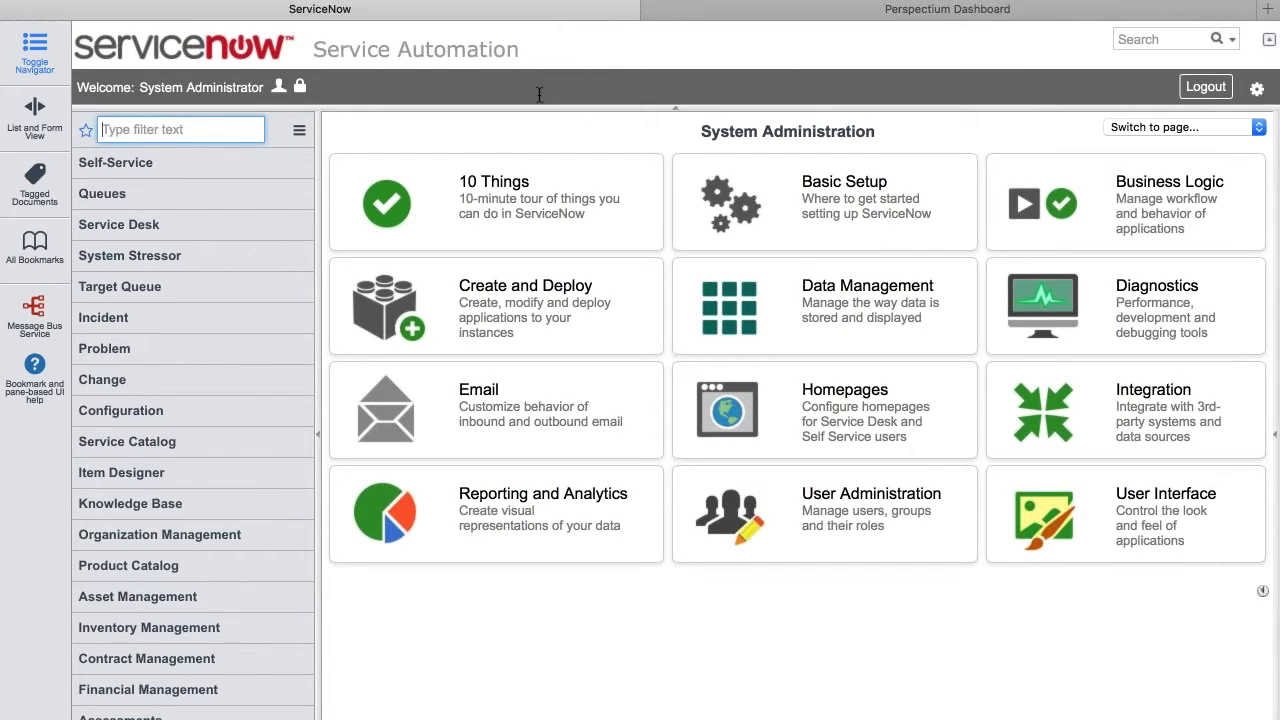
# Step: Filter the navigator to 'perspectium' and open Replicator > Dynamic Share
pyautogui.write('perspectium')
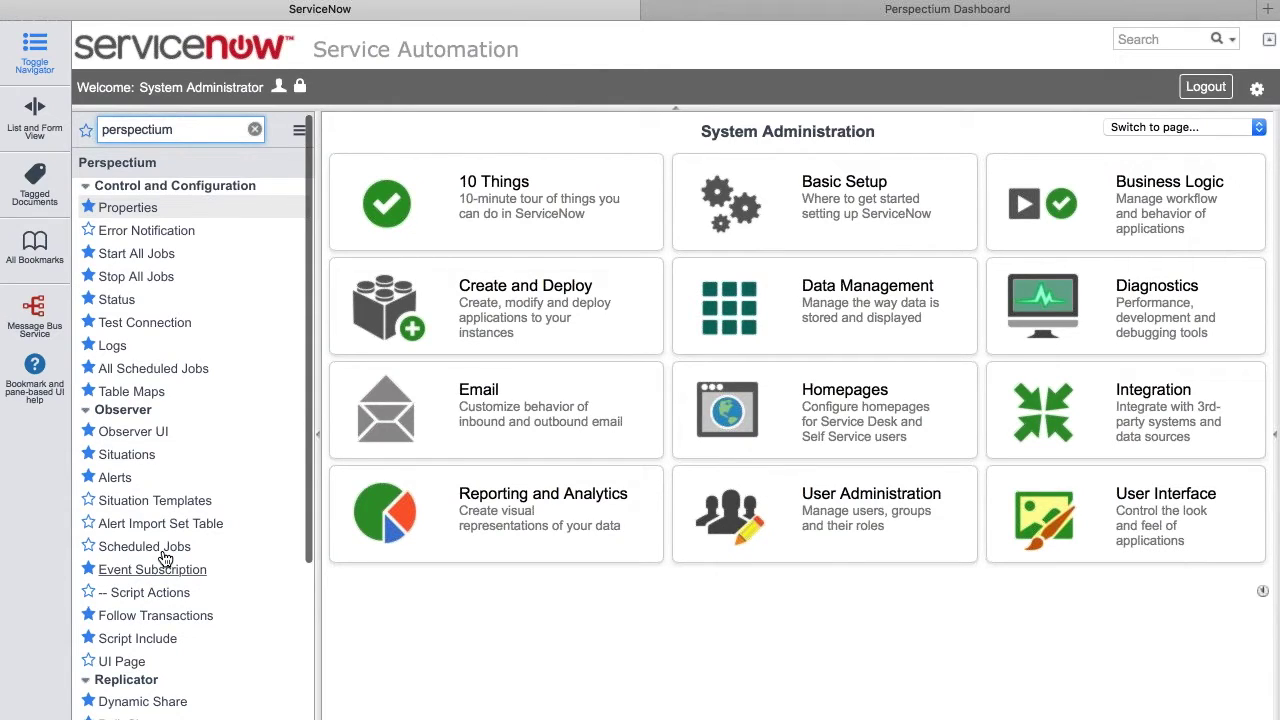
pyautogui.scroll(-5, 166, 558)
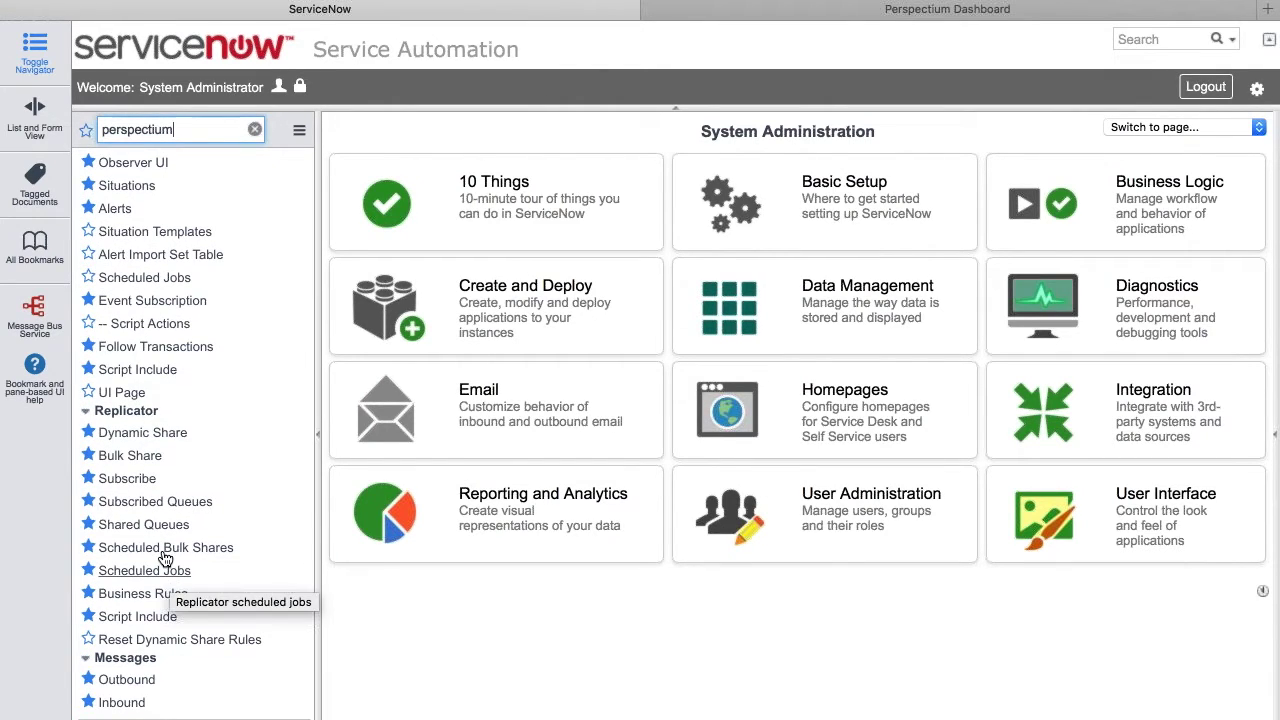
pyautogui.click(146, 436)
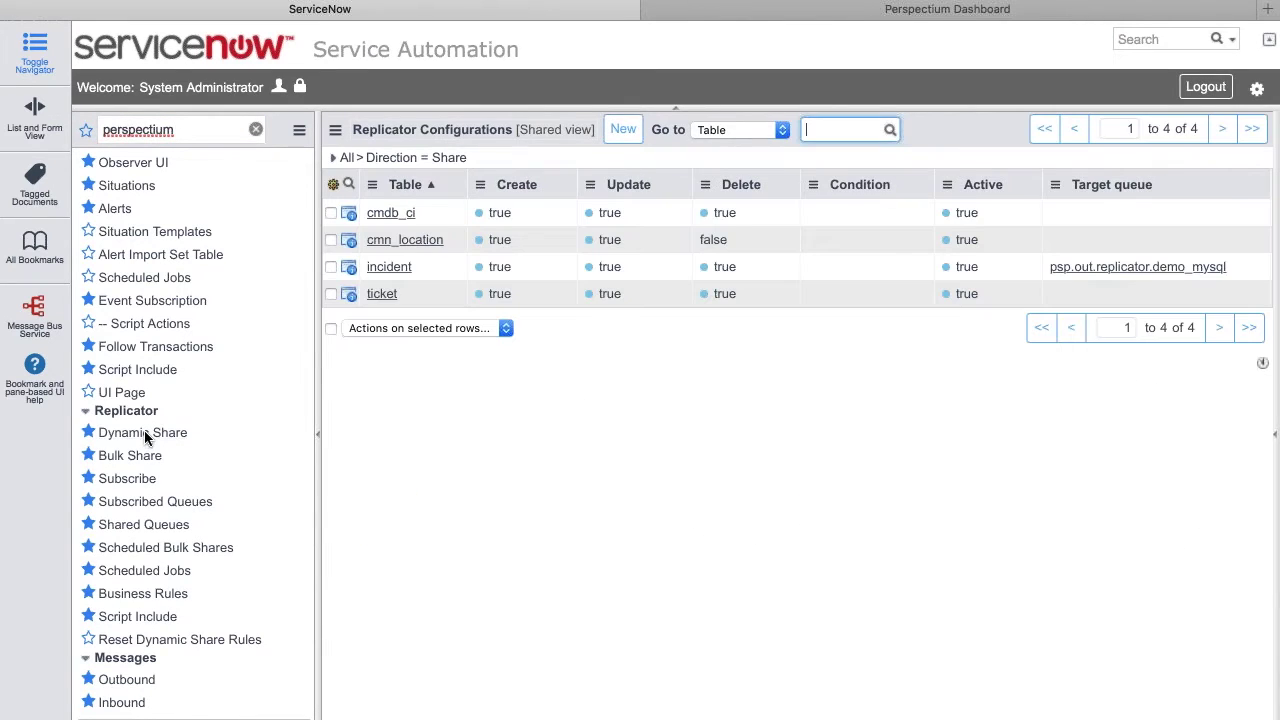
# Step: Open the incident replicator configuration and show its Filter and Enrichment section
pyautogui.click(388, 267)
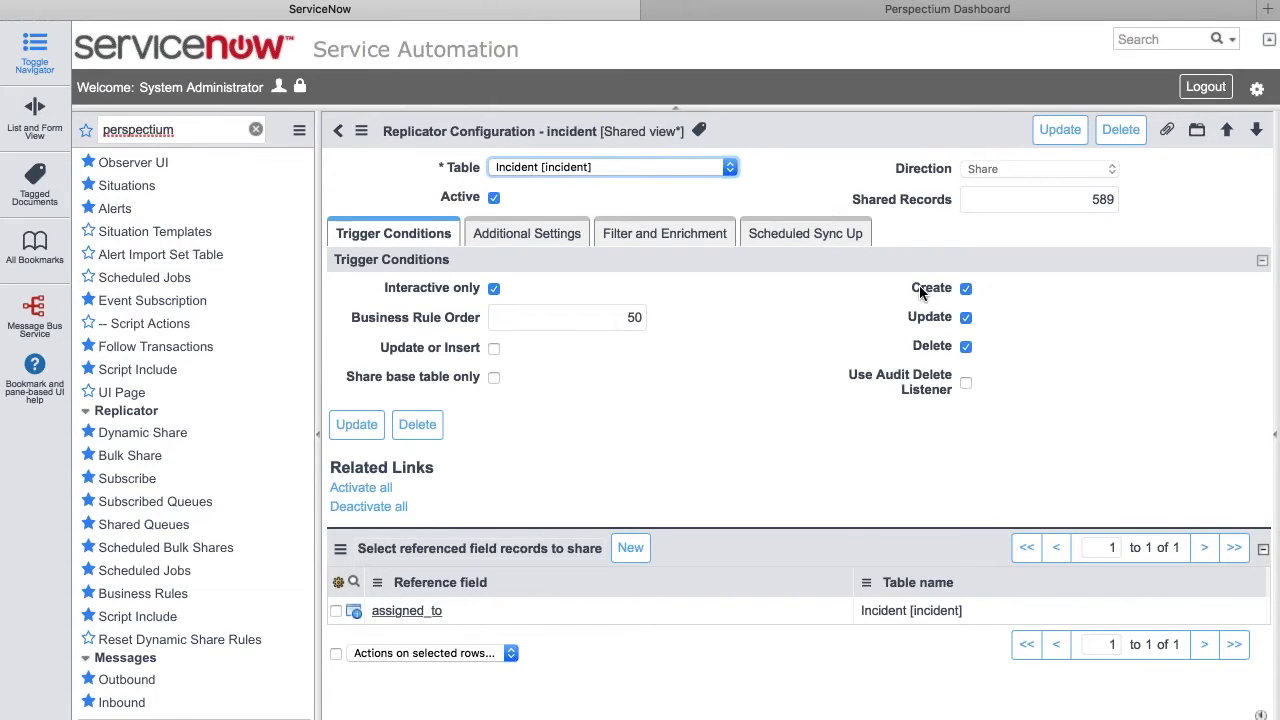
pyautogui.click(662, 258)
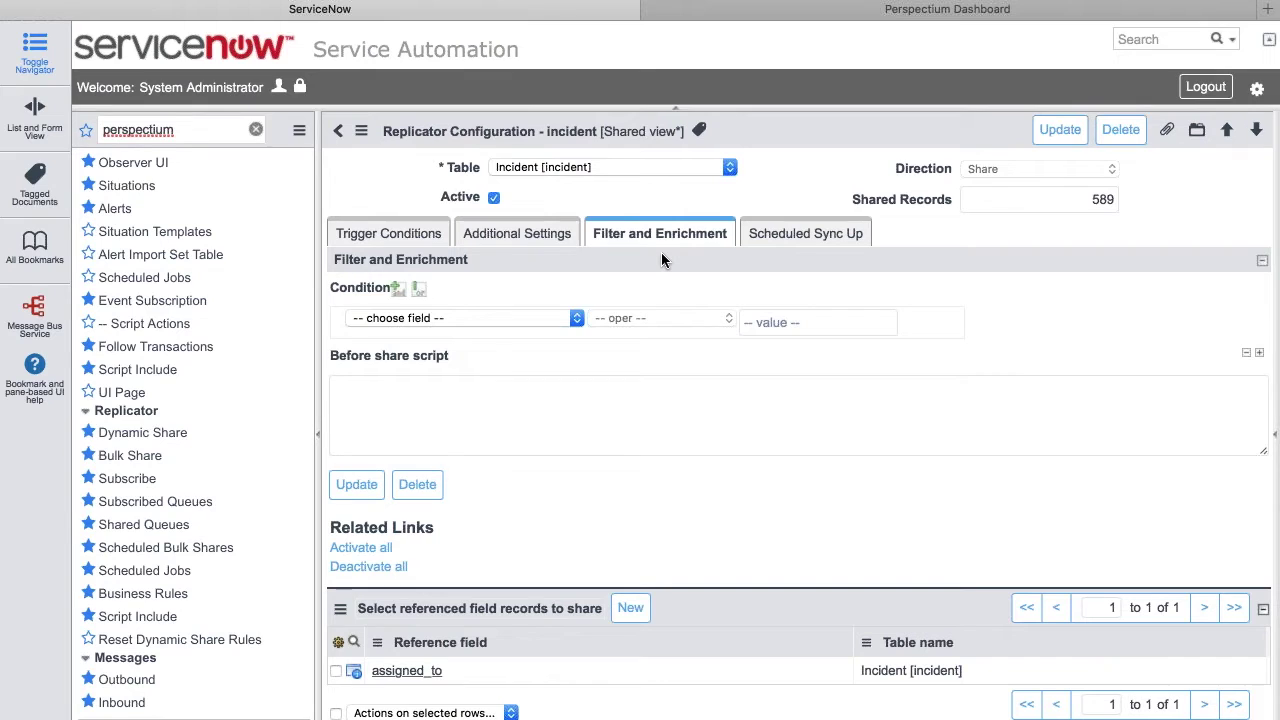
# Step: Add an Assigned to share condition, then remove it so no filter remains
pyautogui.click(493, 316)
pyautogui.press('Down')
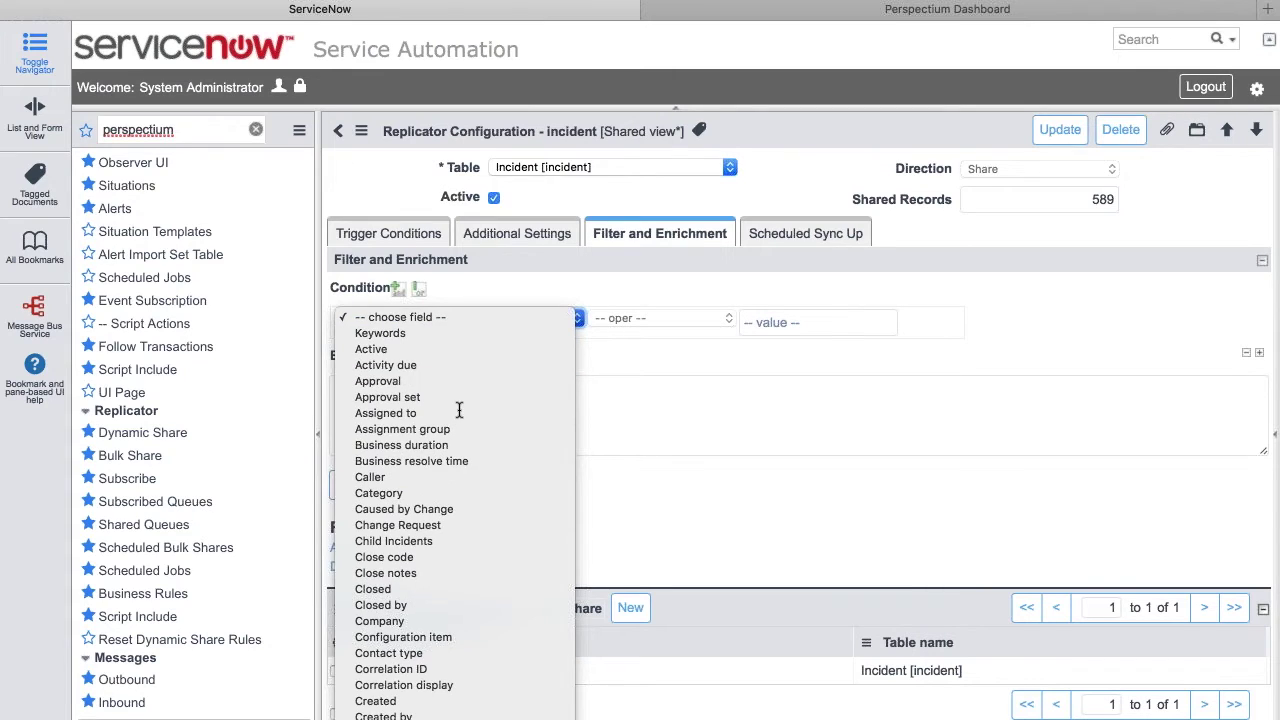
pyautogui.click(459, 412)
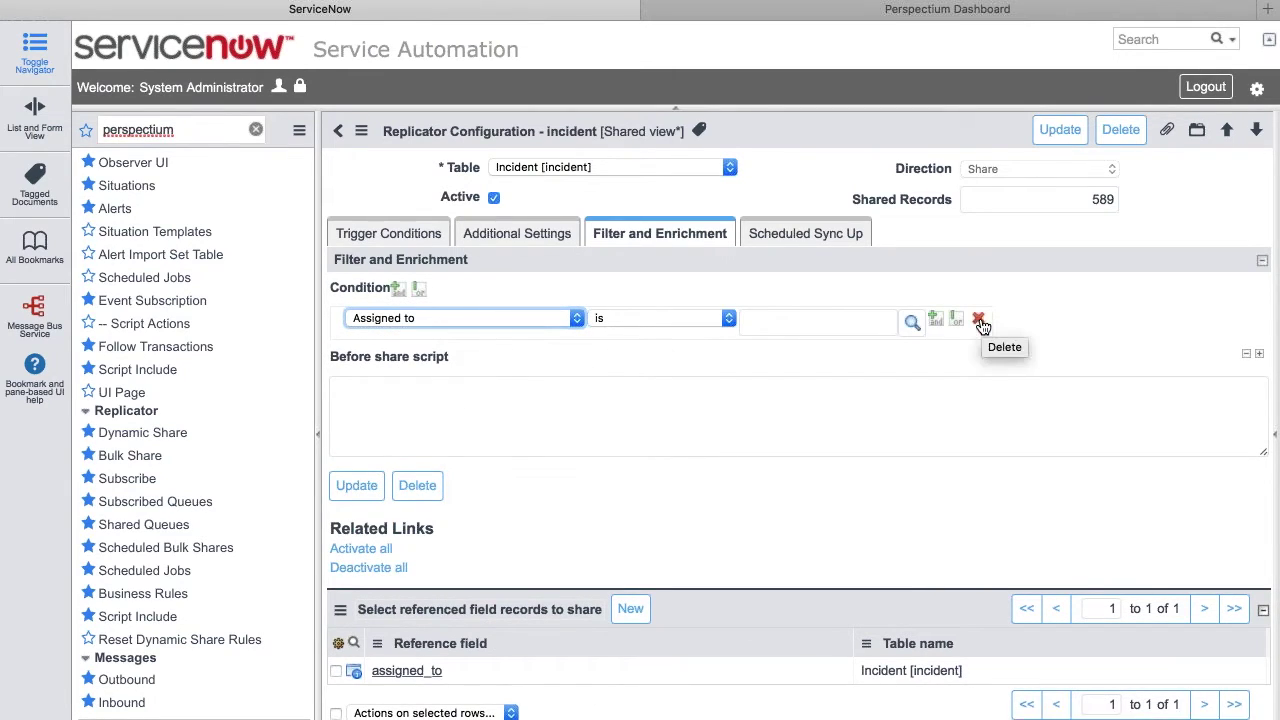
pyautogui.click(979, 319)
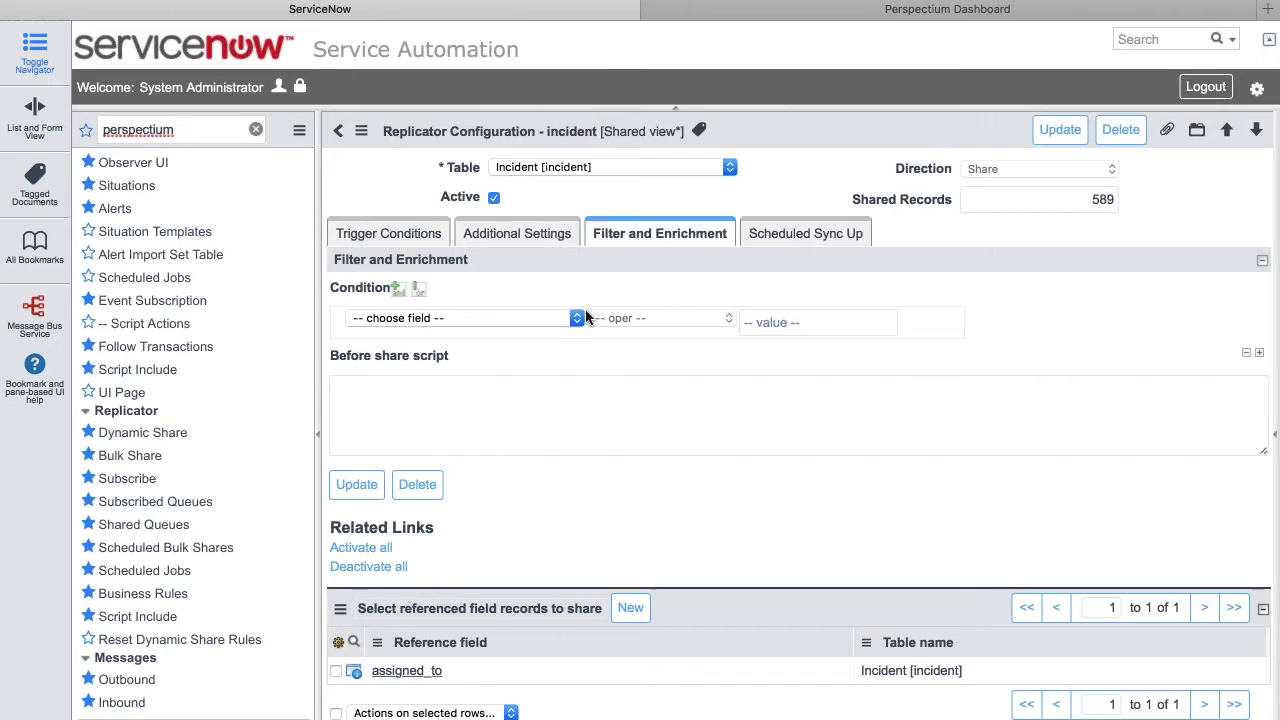
# Step: Review the Additional Settings and Trigger Conditions, then move to the Perspectium Dashboard
pyautogui.click(502, 238)
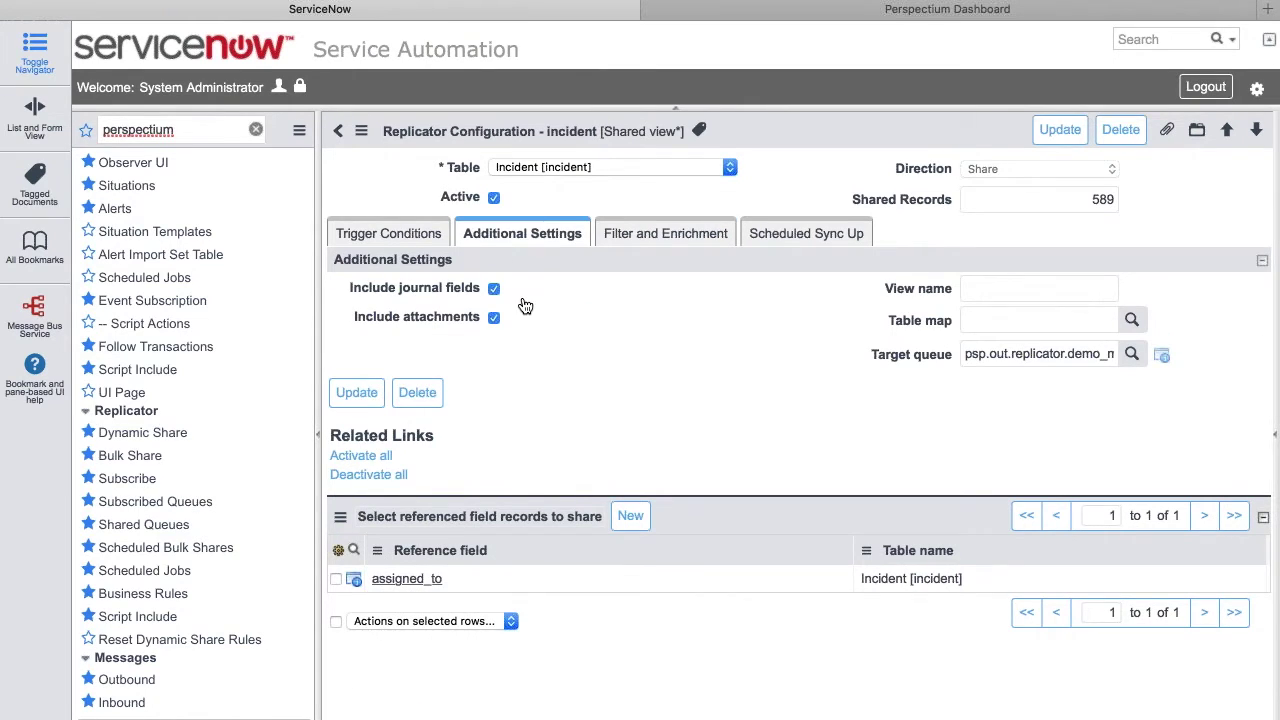
pyautogui.click(398, 238)
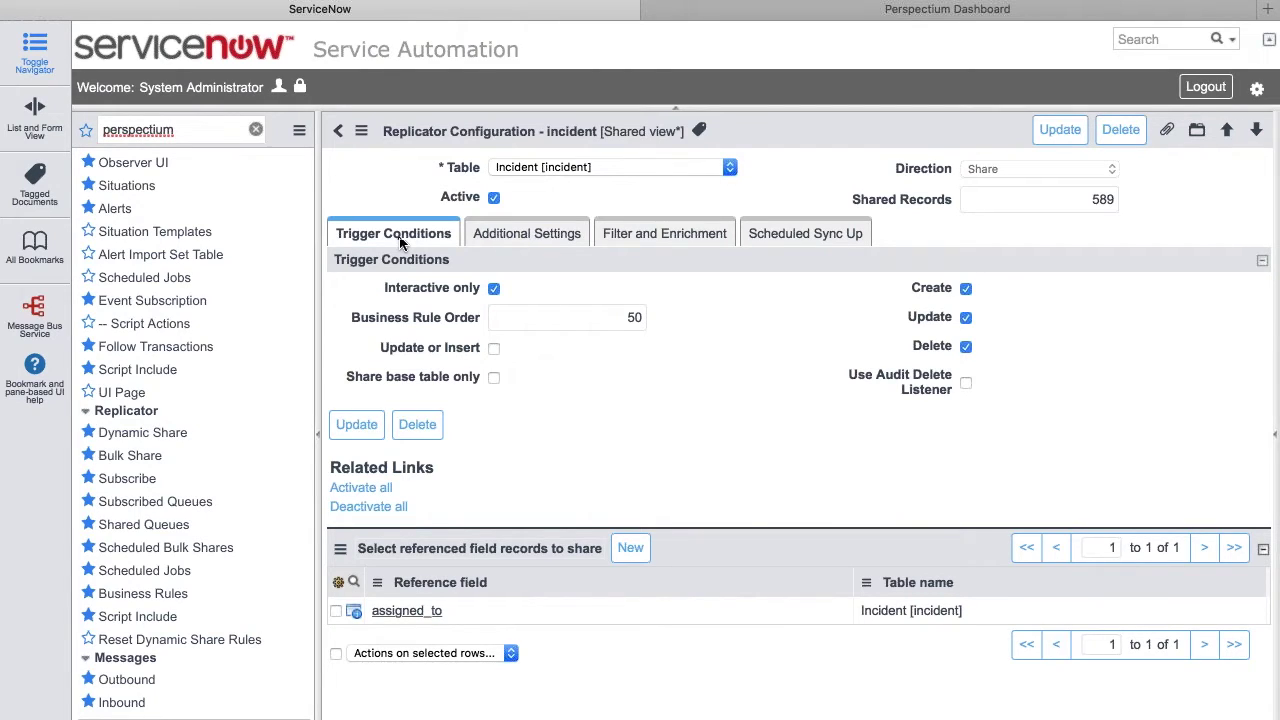
pyautogui.click(949, 12)
# Step: Rerun the repl.incident query in MySQL Workbench, confirming 0 rows, then move to Tableau
pyautogui.hotkey('ctrl', 'Right')
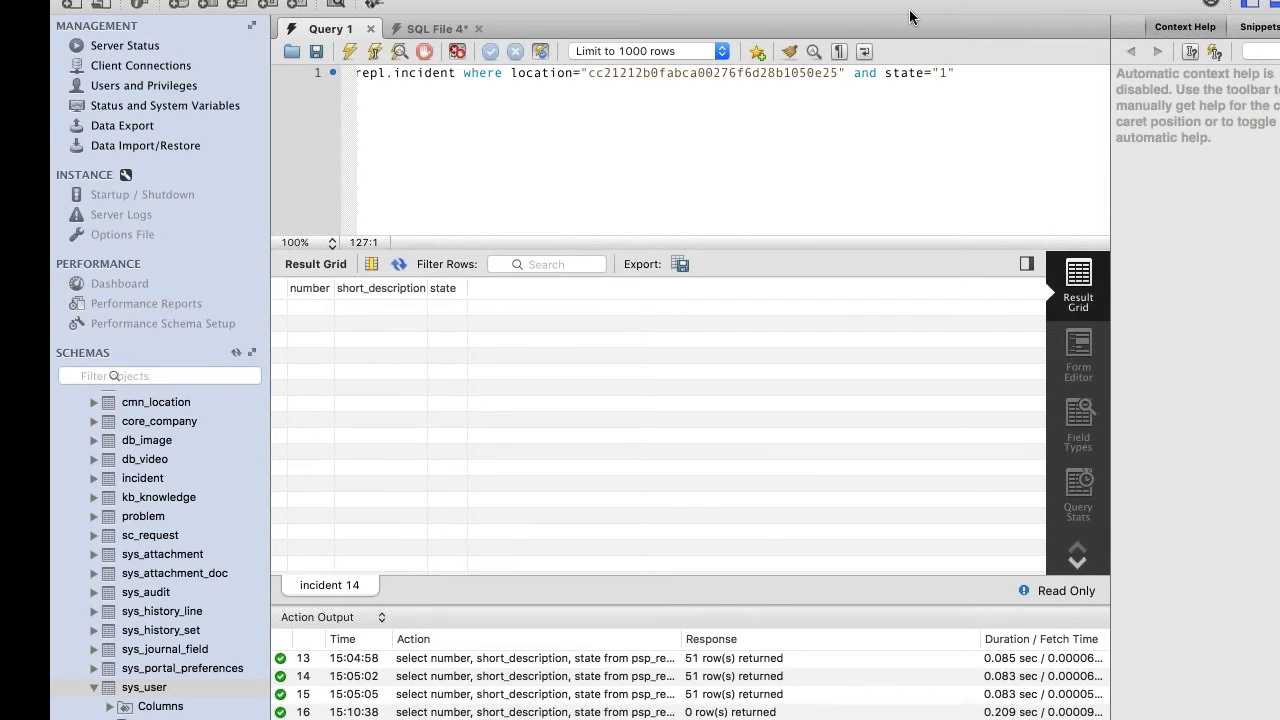
pyautogui.click(294, 48)
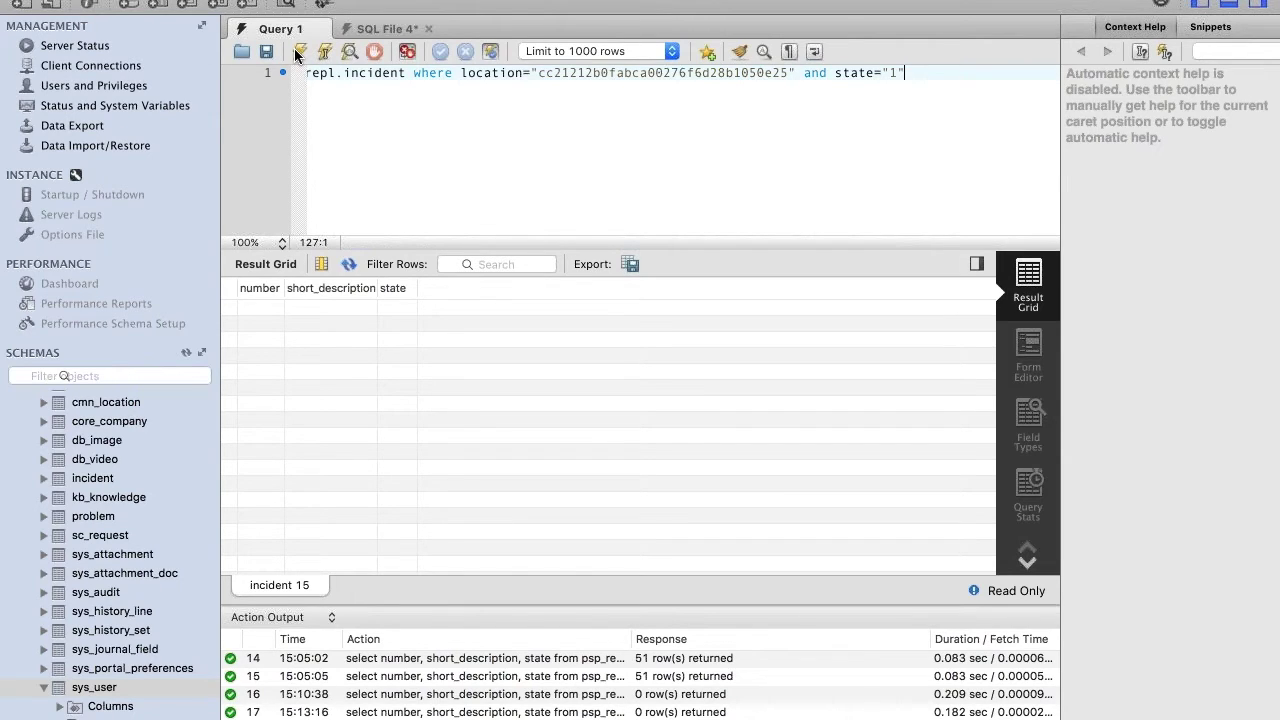
pyautogui.hotkey('ctrl', 'Right')
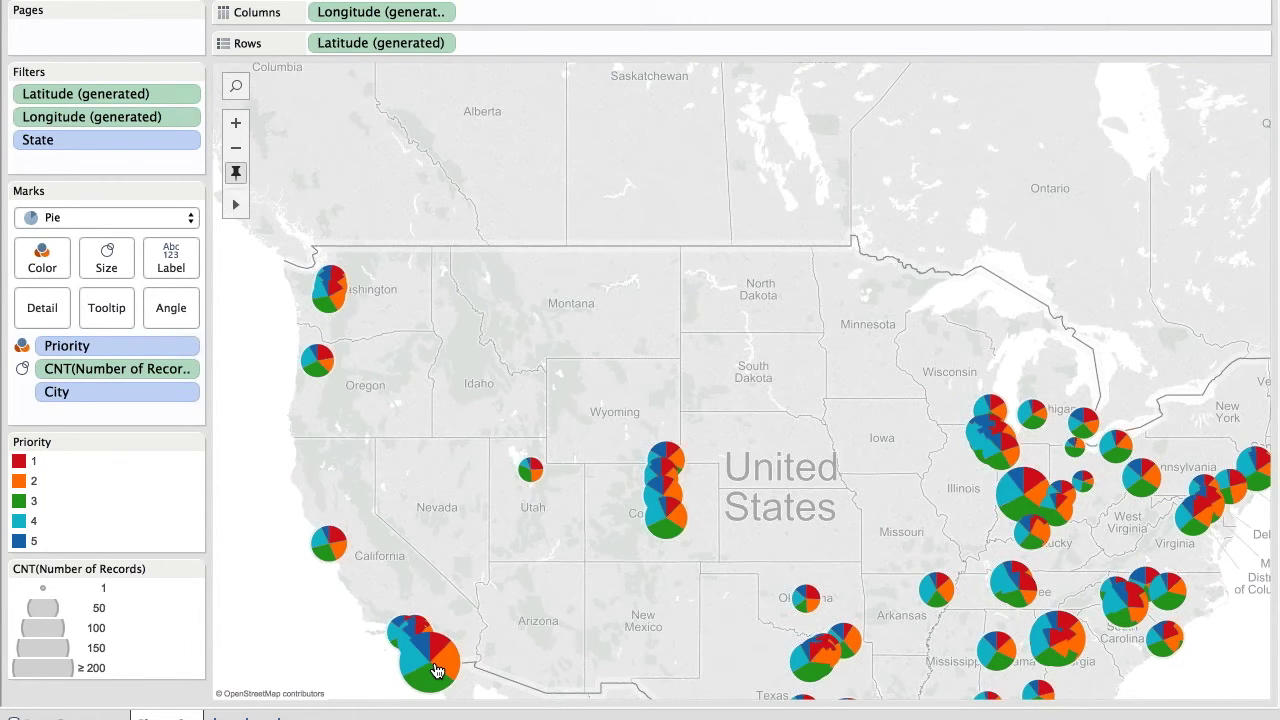
# Step: Inspect the San Diego pie on the Tableau priority map, then return to ServiceNow
pyautogui.moveTo(422, 651)
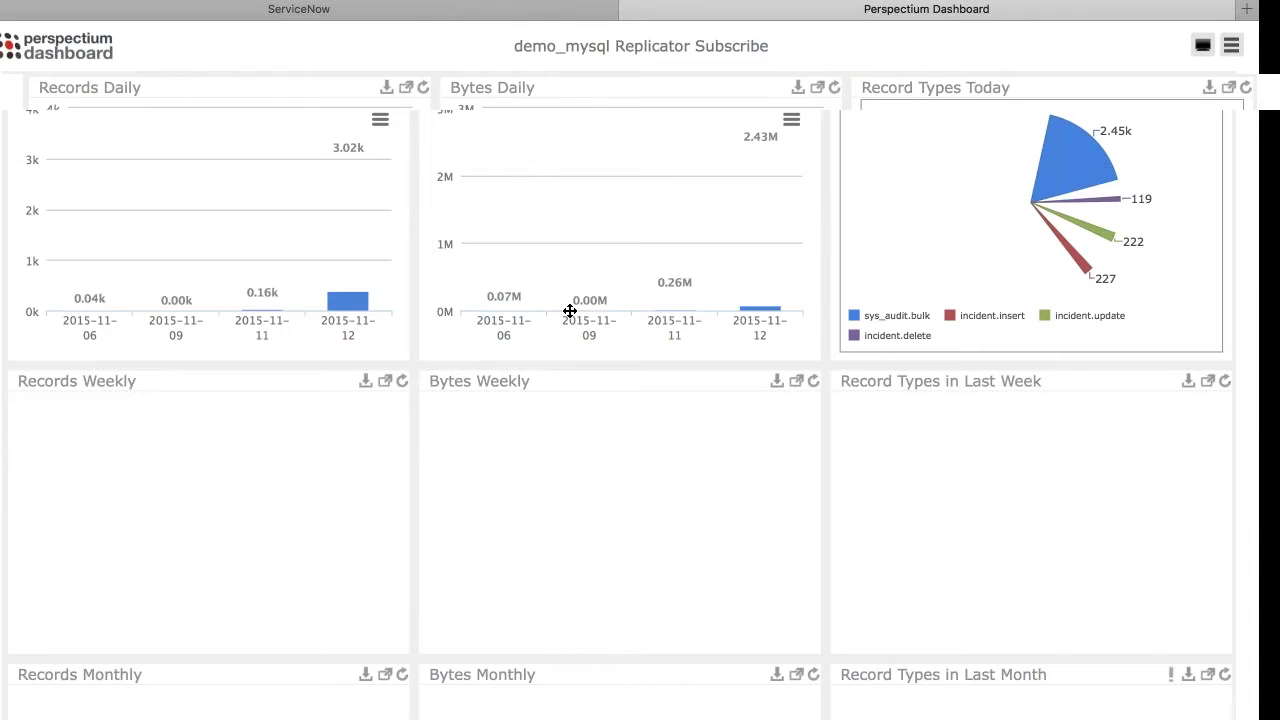
pyautogui.click(320, 10)
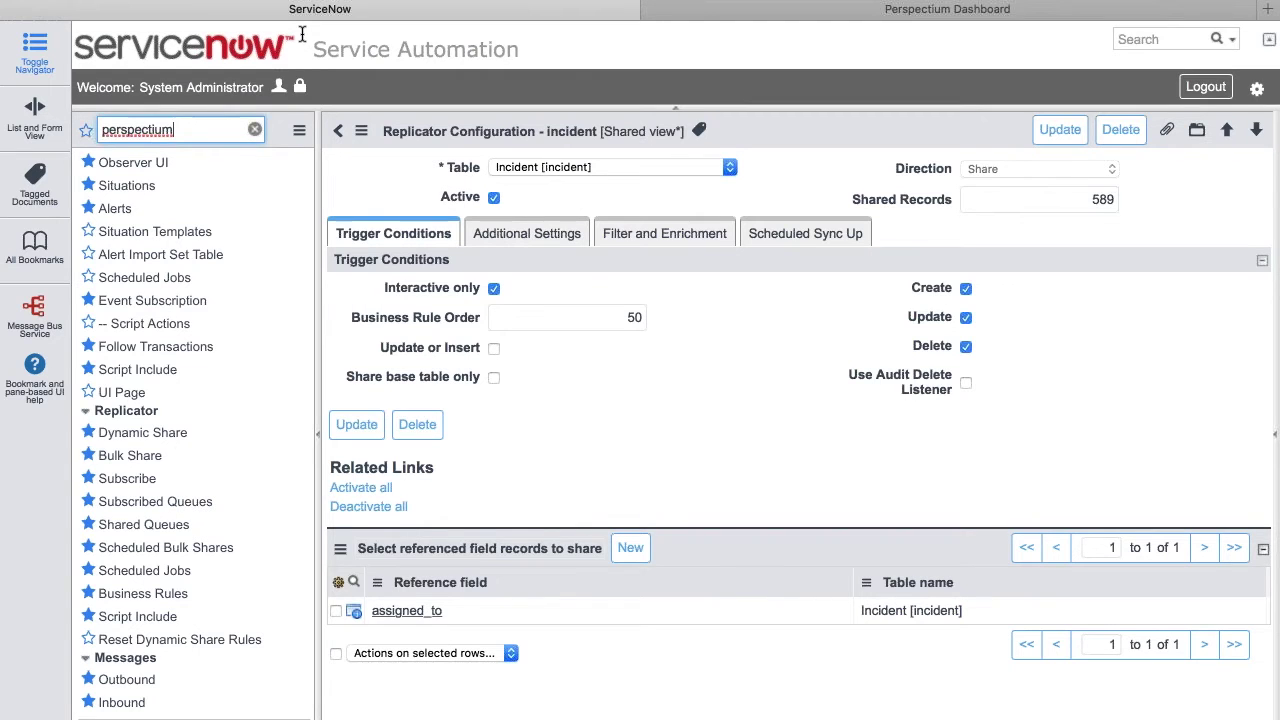
# Step: Start a new incident with location Billings, MN
pyautogui.write('incident')
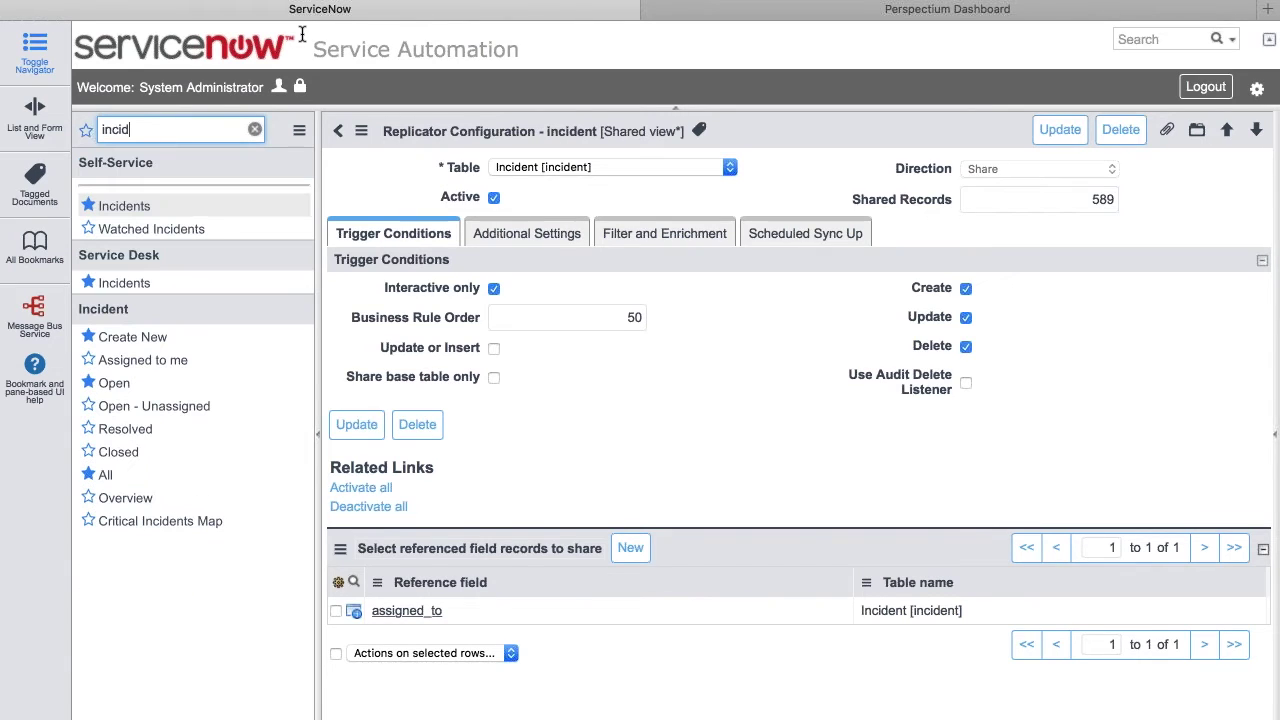
pyautogui.click(138, 337)
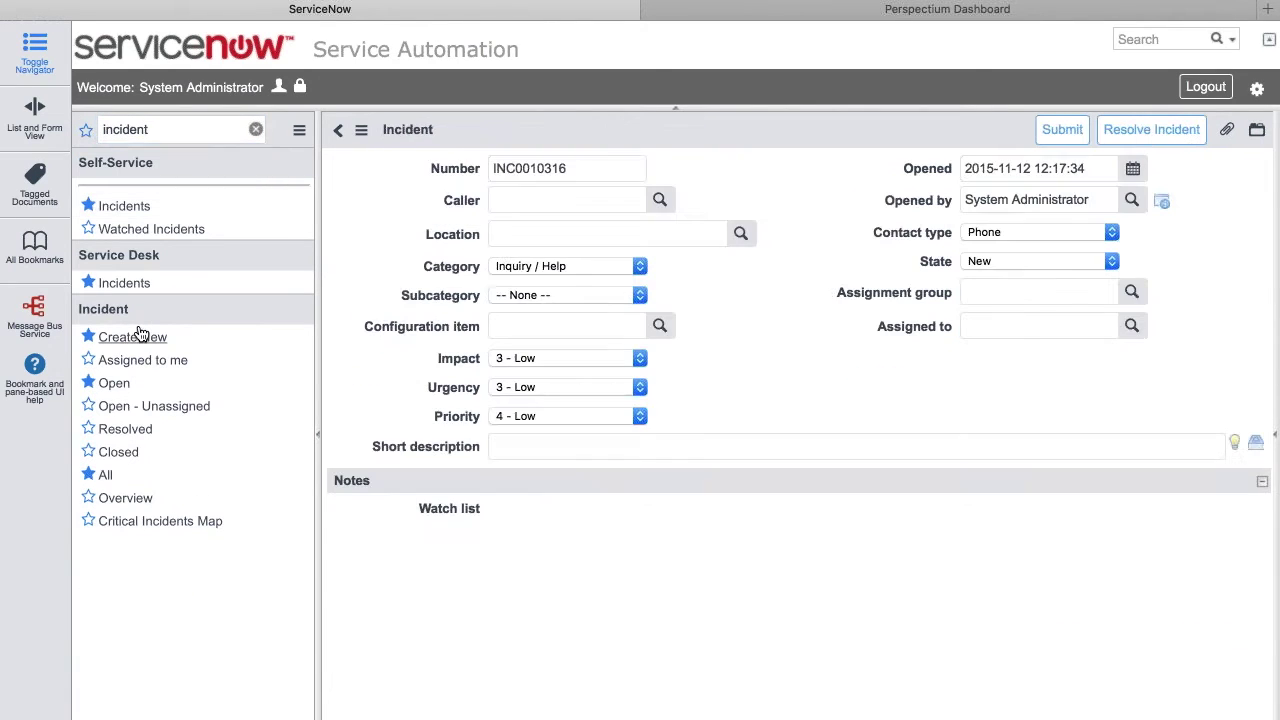
pyautogui.click(450, 234)
pyautogui.write('billings')
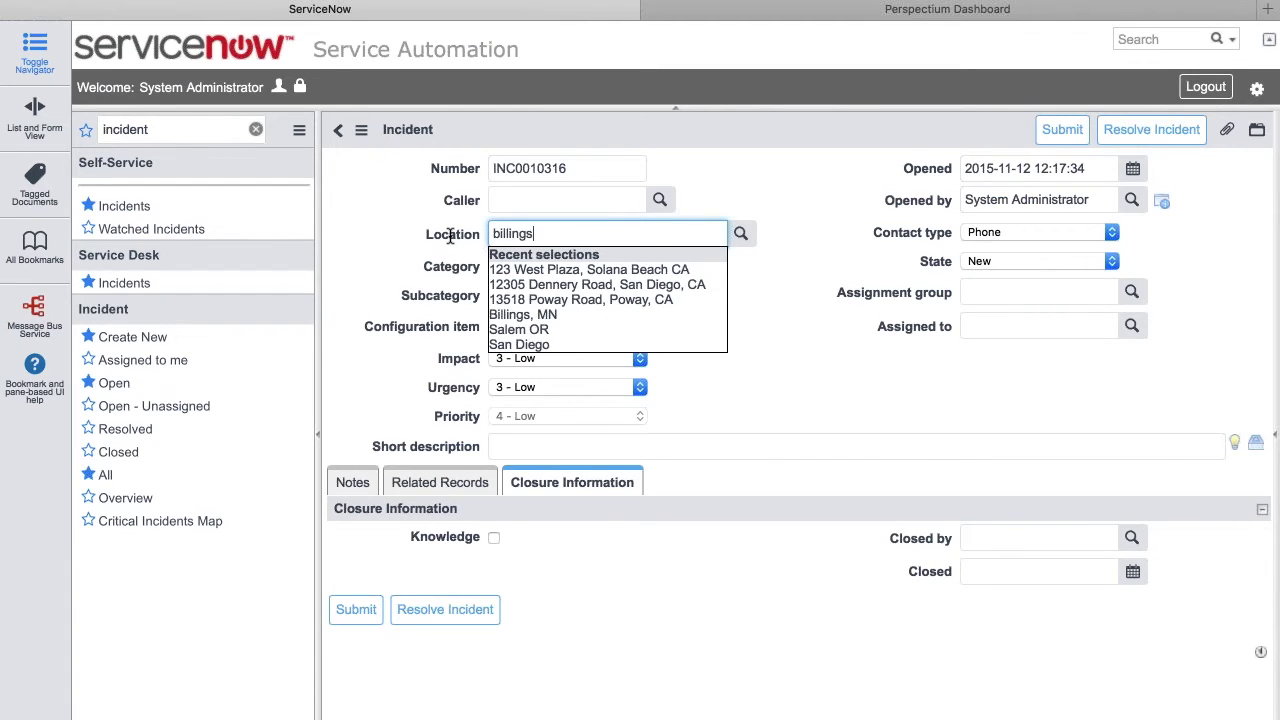
pyautogui.click(503, 270)
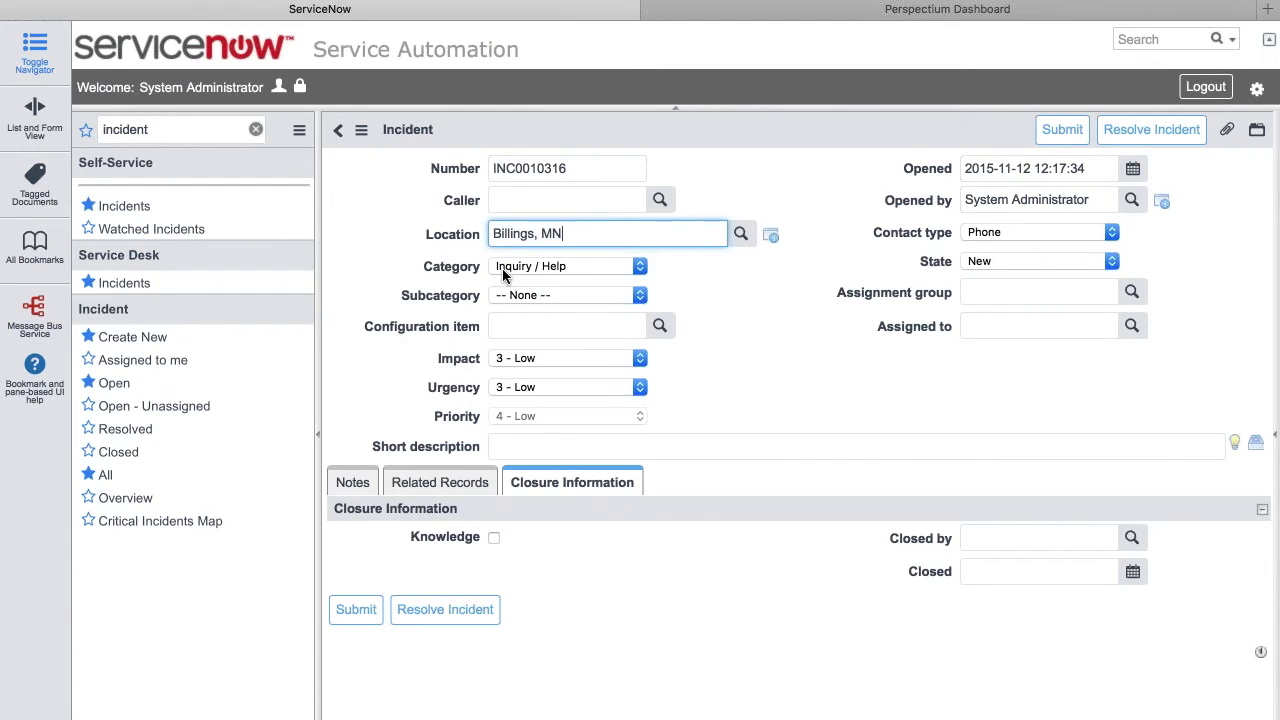
# Step: Set Impact and Urgency to 1 - High and describe it 'Web Application is not responding'
pyautogui.click(553, 358)
pyautogui.click(522, 327)
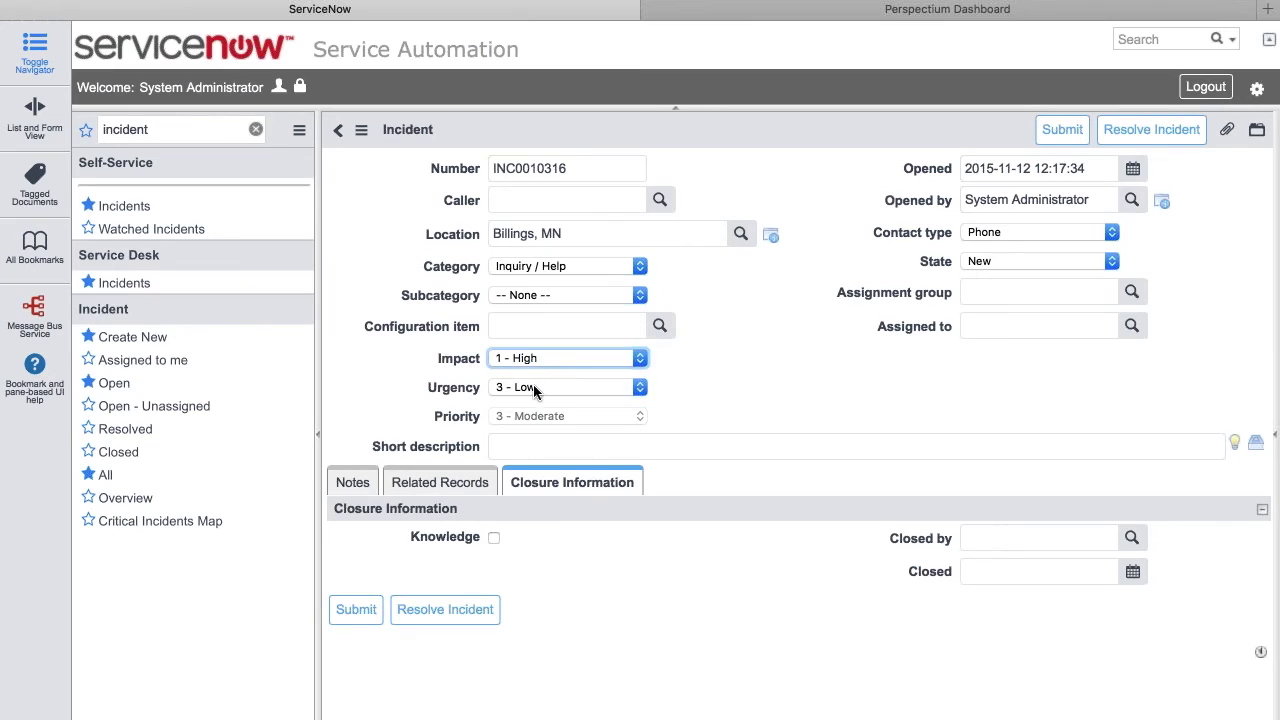
pyautogui.click(533, 386)
pyautogui.click(540, 357)
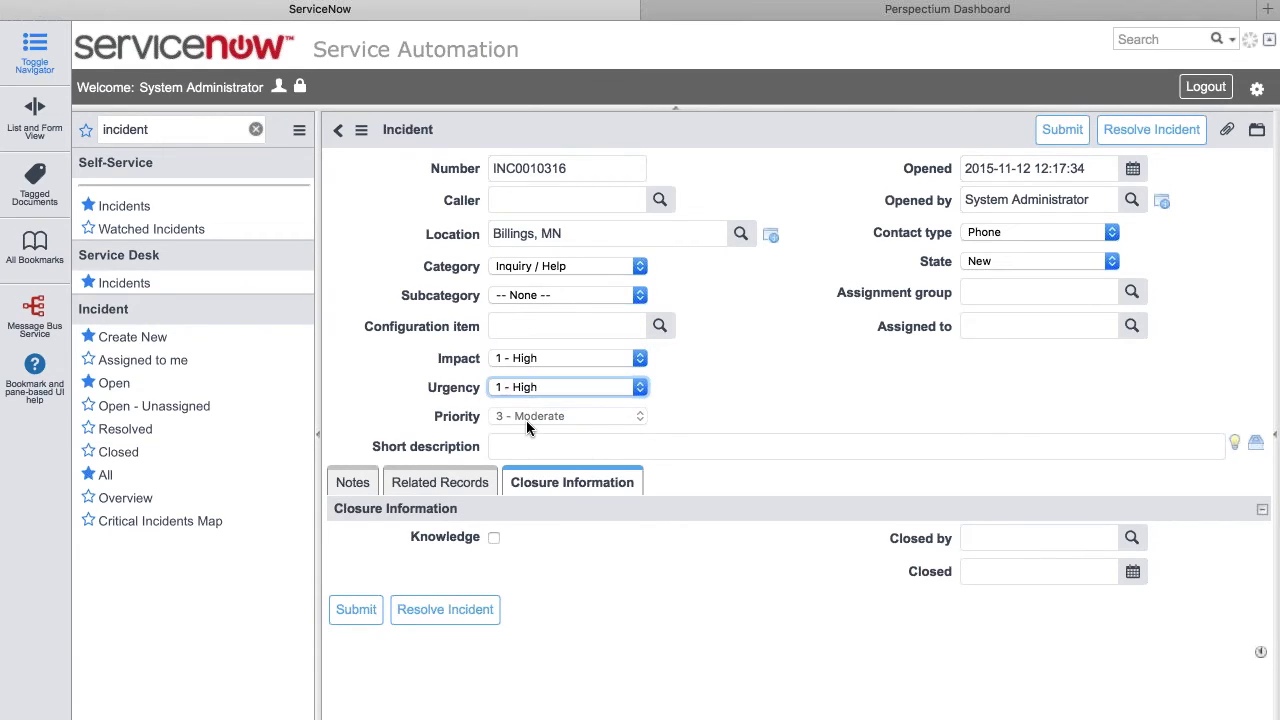
pyautogui.press('Tab')
pyautogui.write('We')
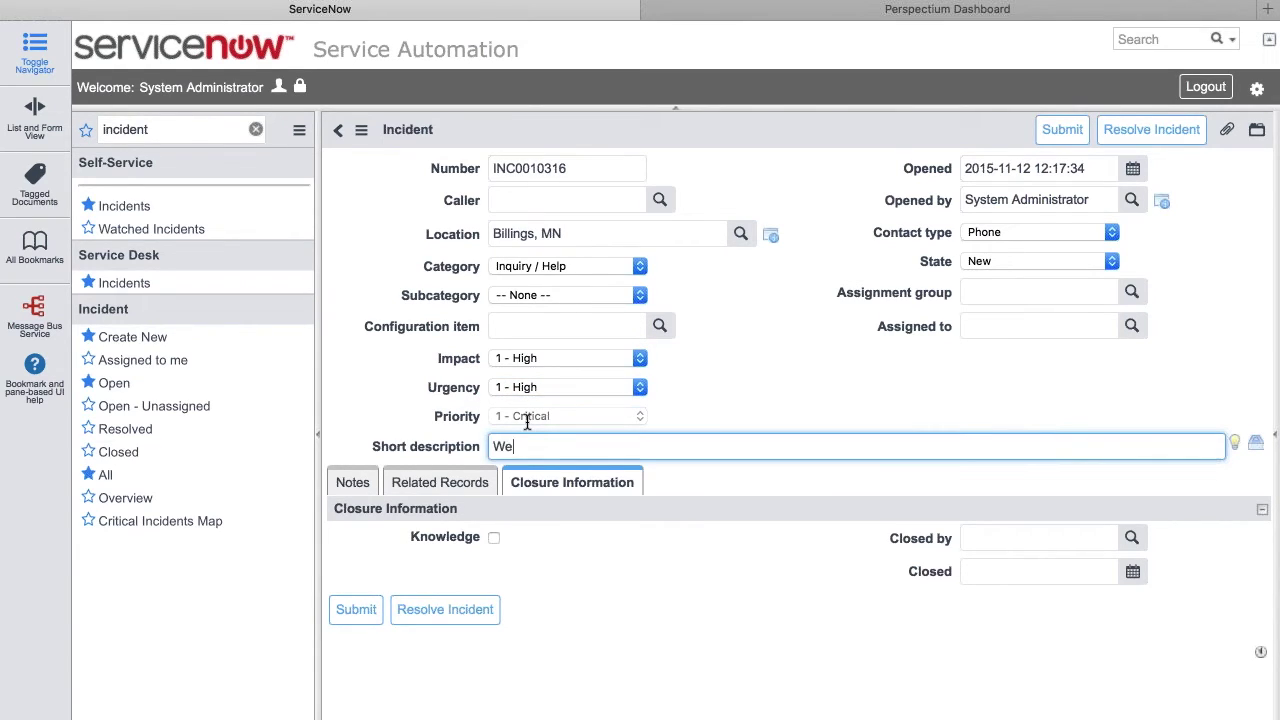
pyautogui.write('b Applc')
pyautogui.write('cation is not')
pyautogui.write(' responding')
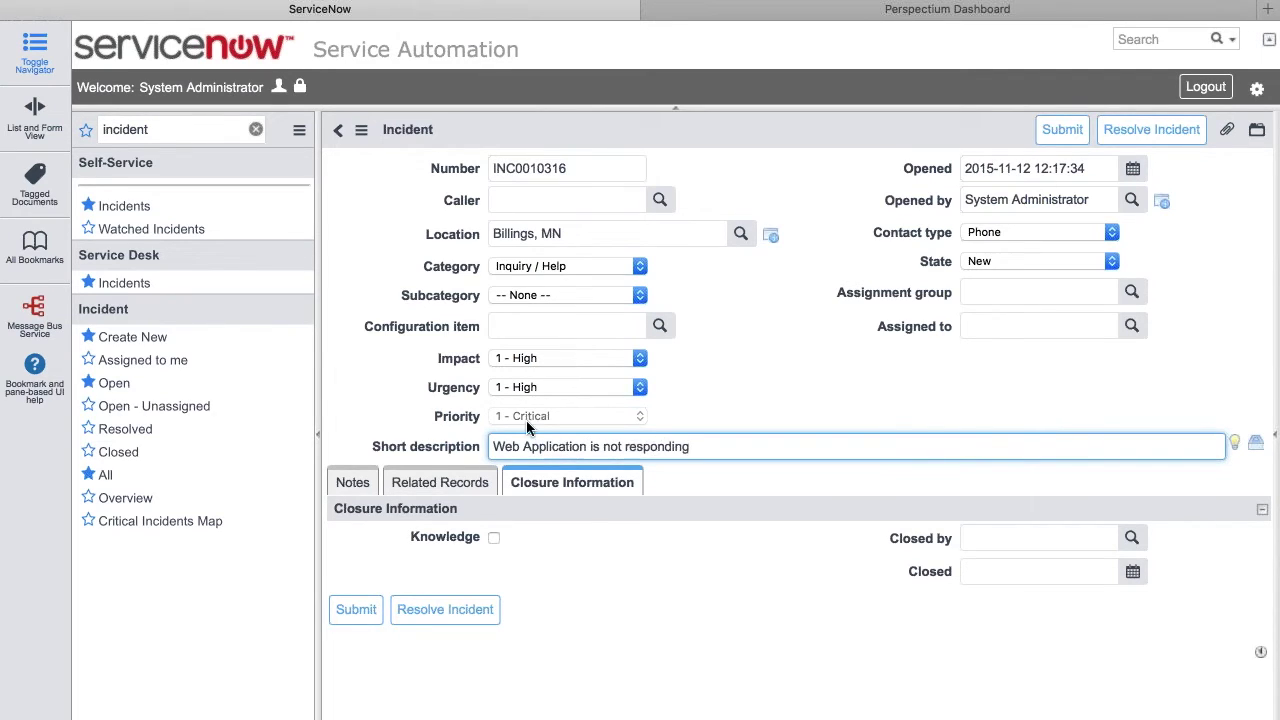
# Step: Save the incident from the form header's context menu
pyautogui.rightClick(920, 136)
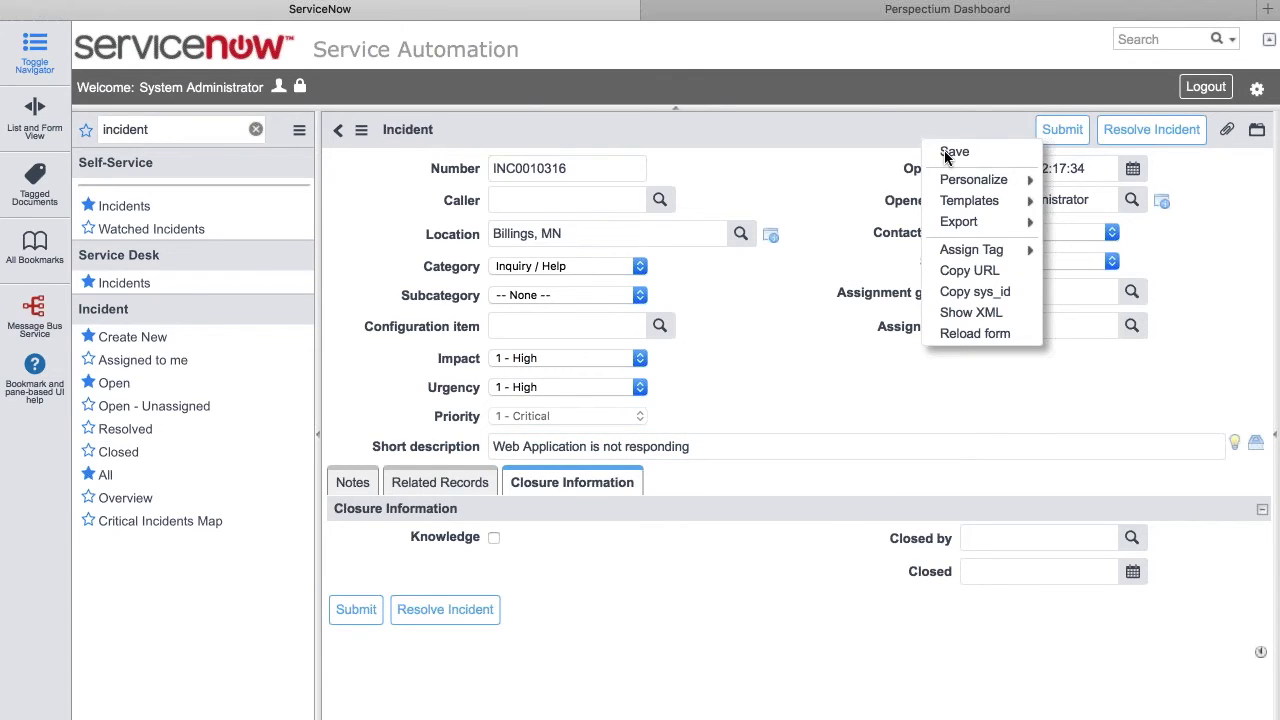
pyautogui.rightClick(727, 130)
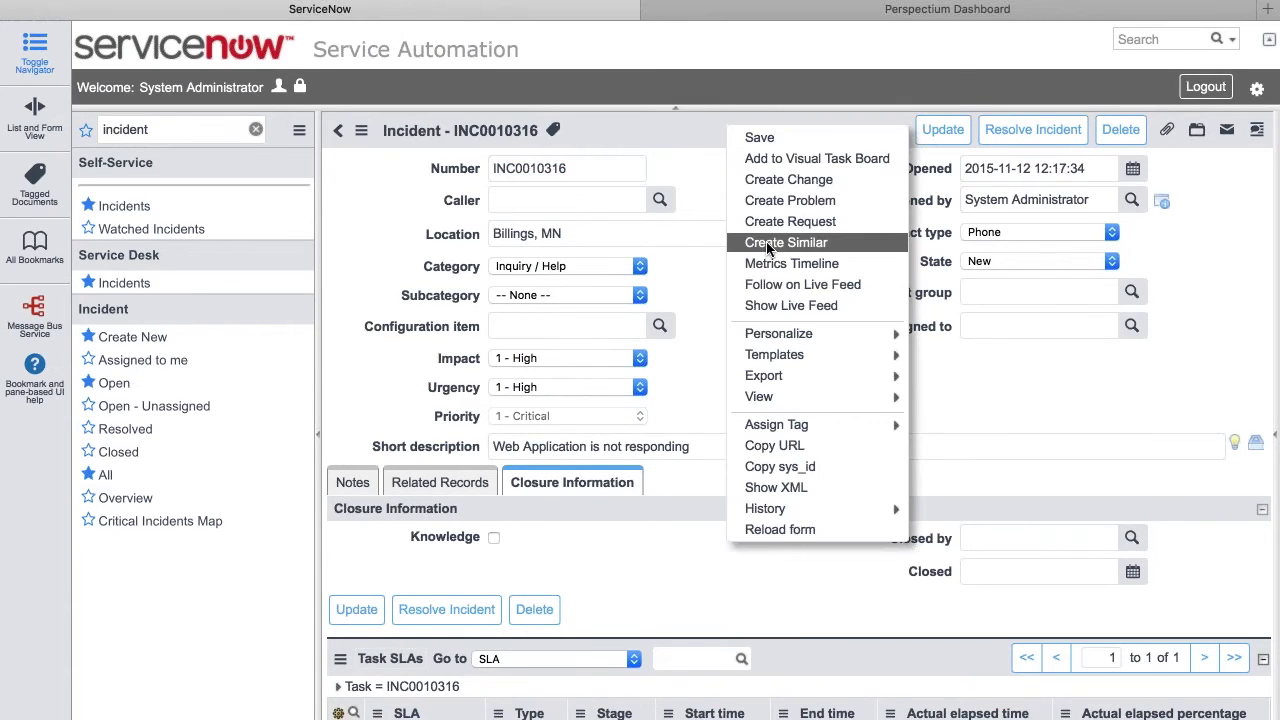
pyautogui.click(768, 243)
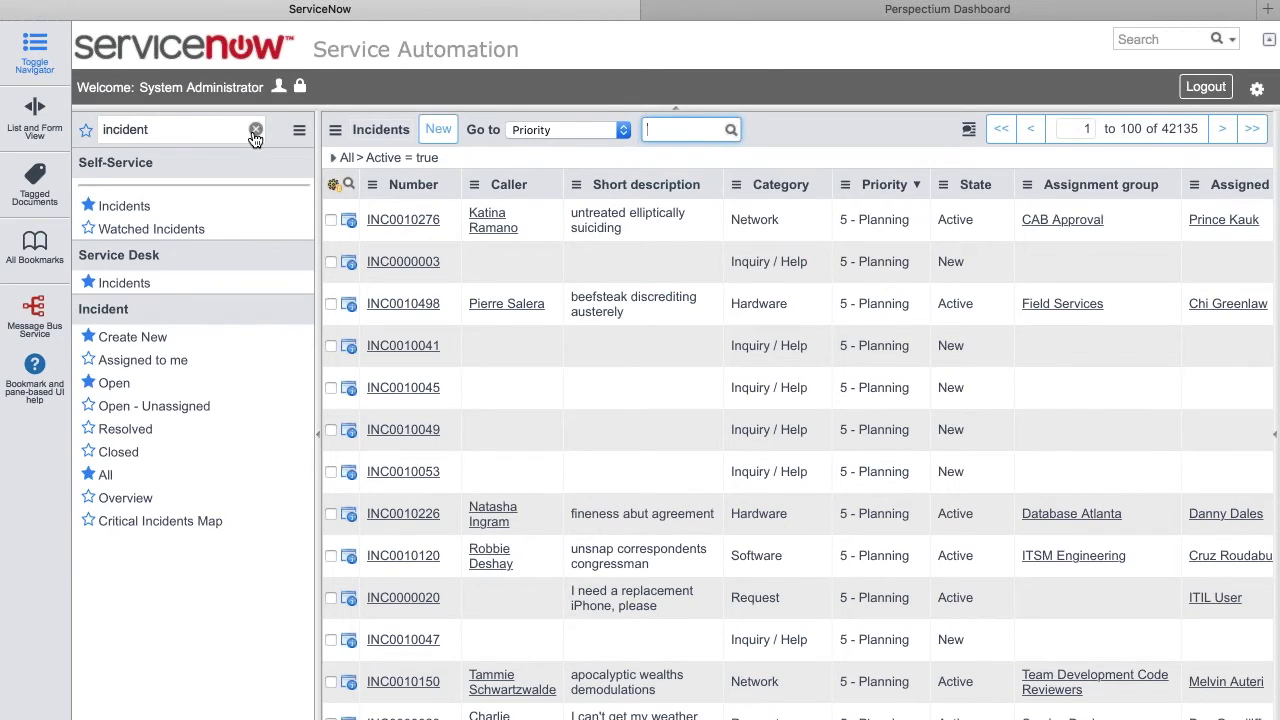
# Step: Filter the navigator to 'perspectium' and open Messages > Outbound
pyautogui.click(255, 133)
pyautogui.write('p')
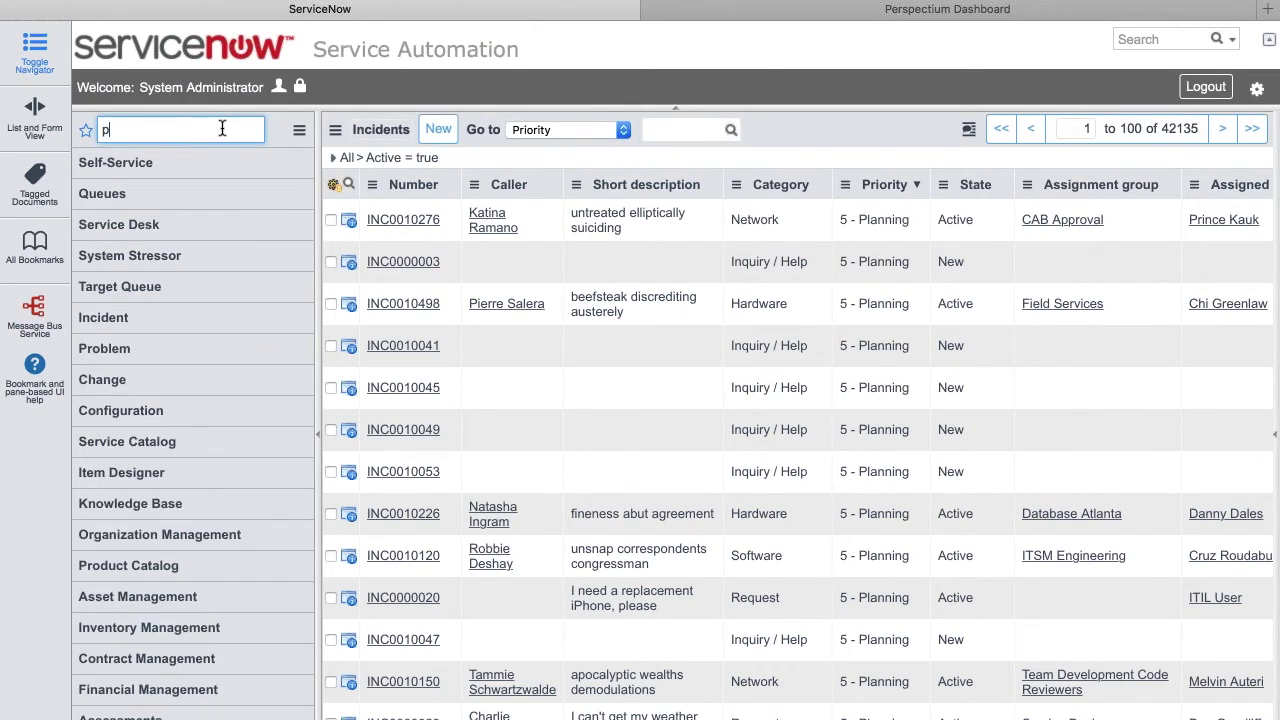
pyautogui.write('erspectium')
pyautogui.scroll(-3, 190, 450)
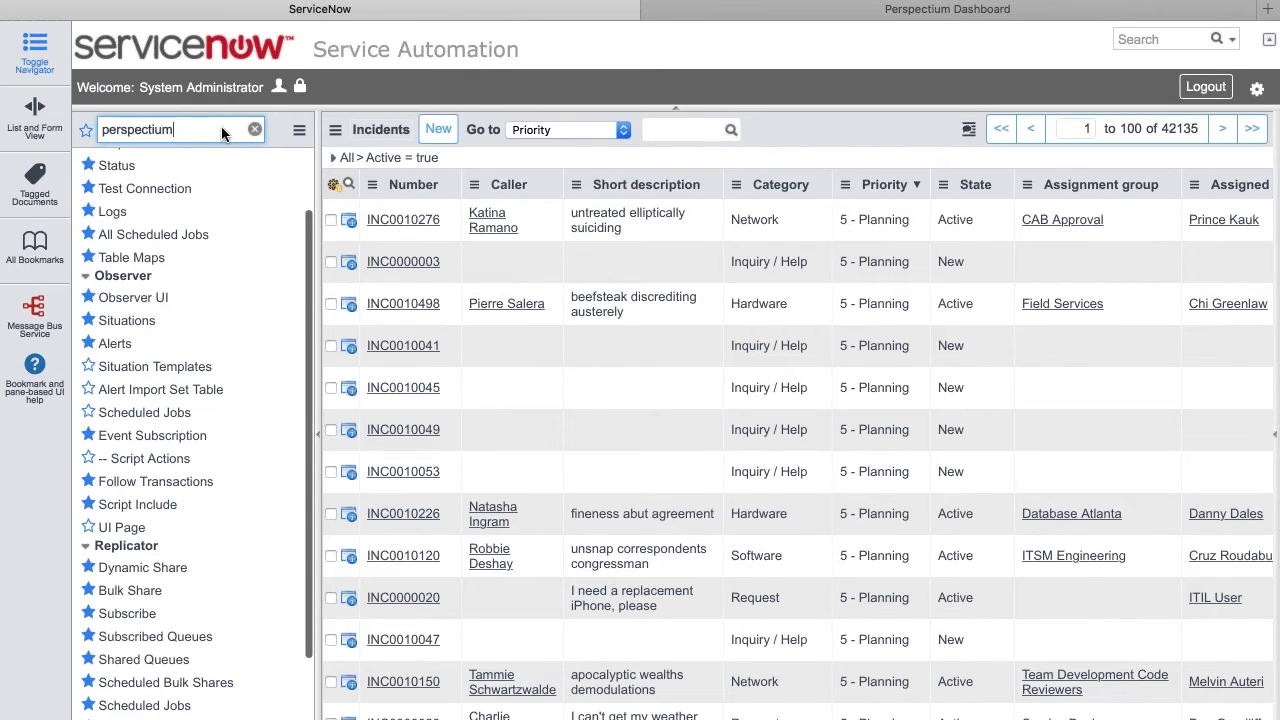
pyautogui.scroll(-3, 120, 692)
pyautogui.click(119, 685)
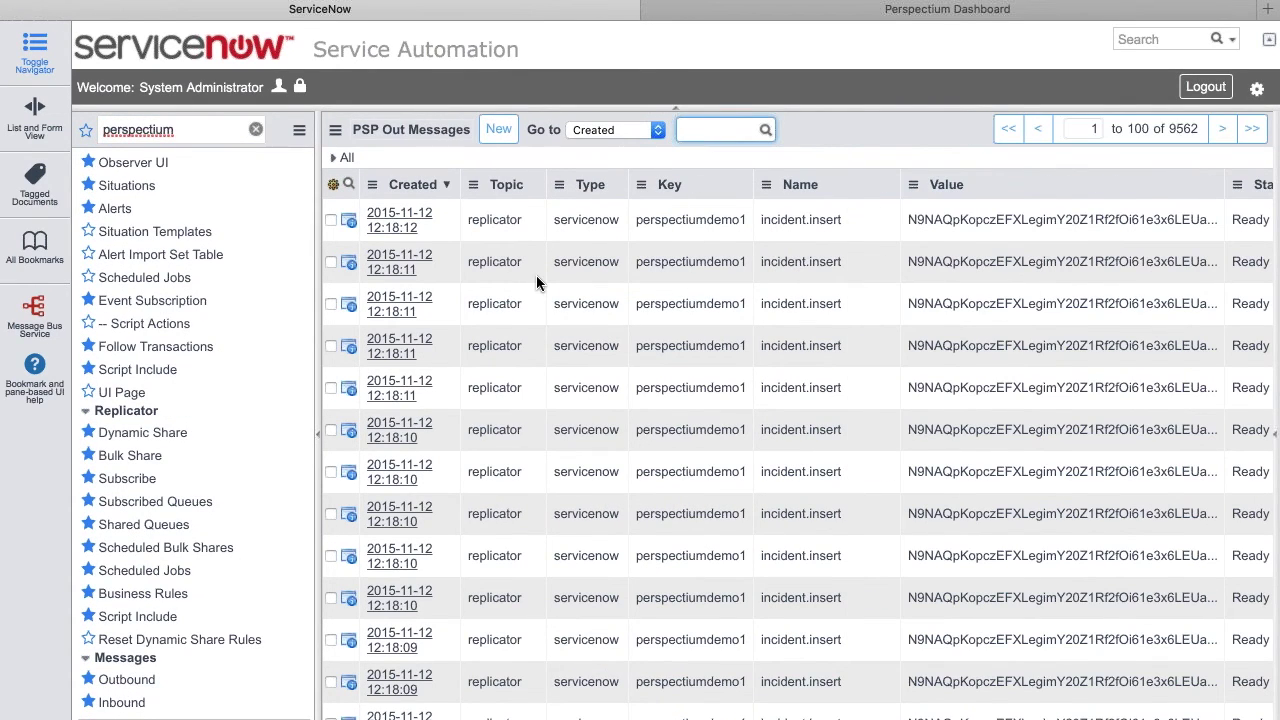
# Step: Inspect the newest incident.insert message, then return to the outbound list
pyautogui.click(397, 224)
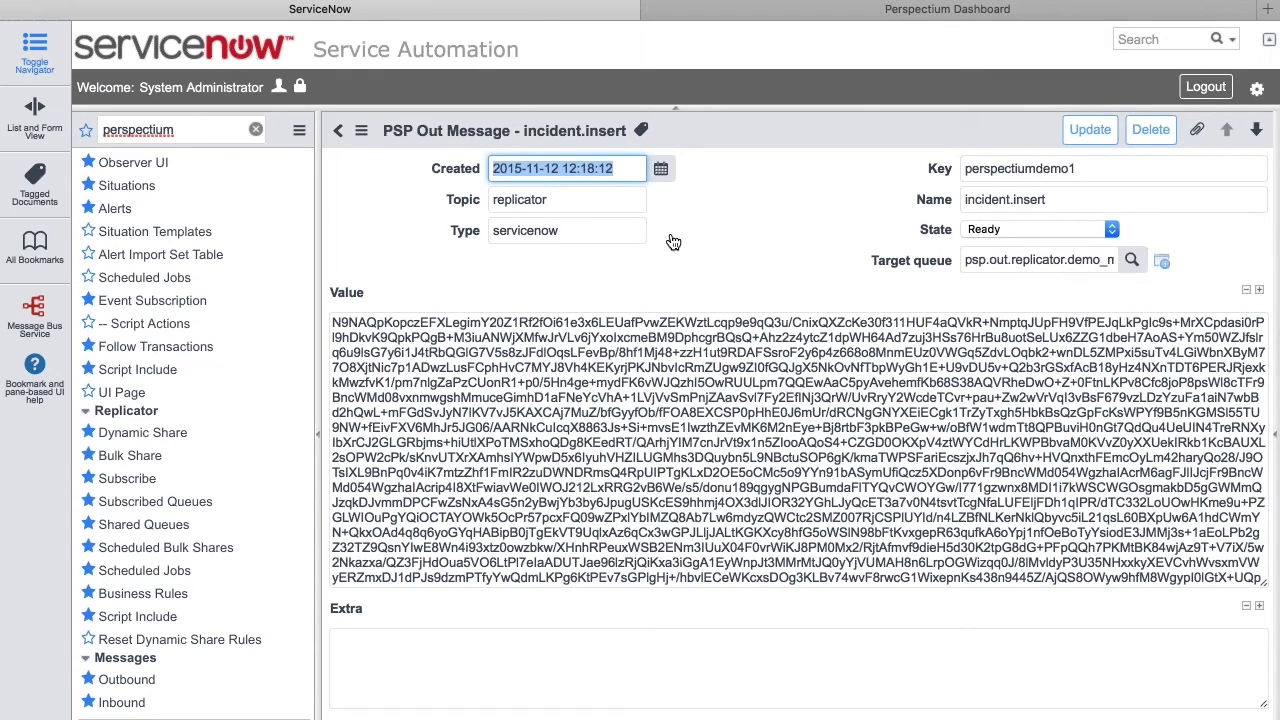
pyautogui.click(339, 134)
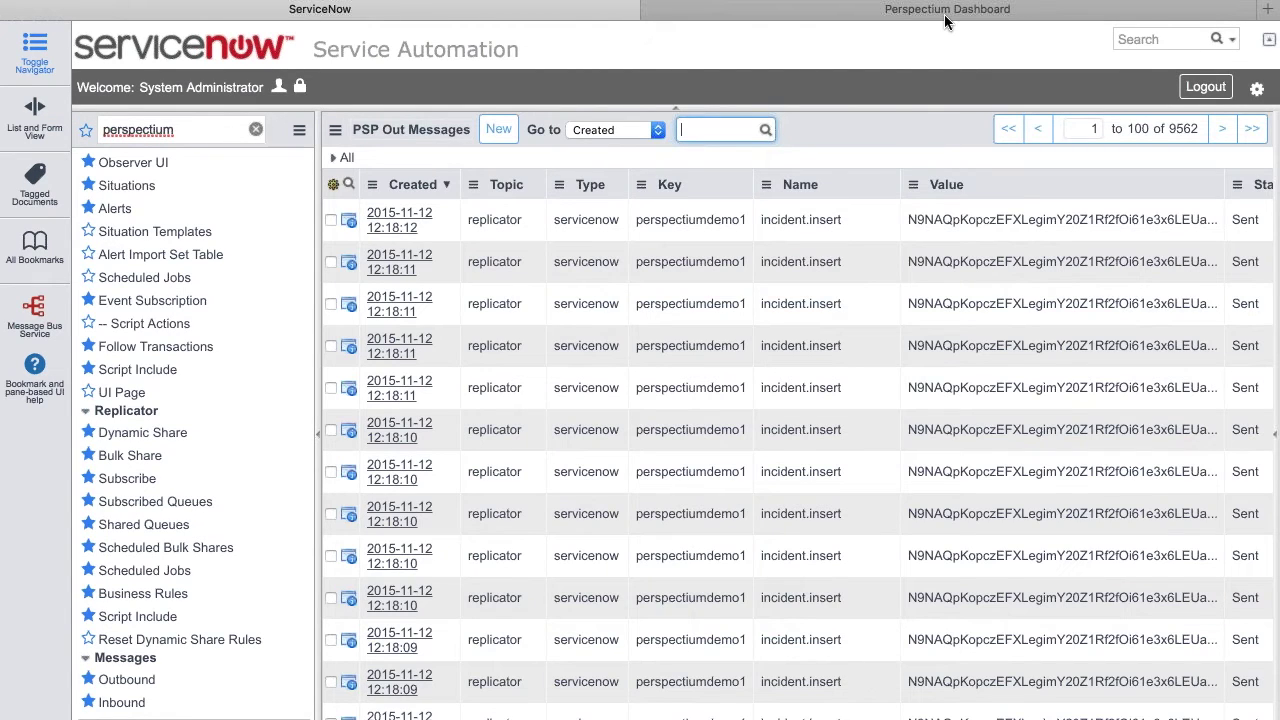
pyautogui.click(945, 17)
# Step: Refresh the Record Types Today chart, showing incident.insert at 278
pyautogui.click(1249, 87)
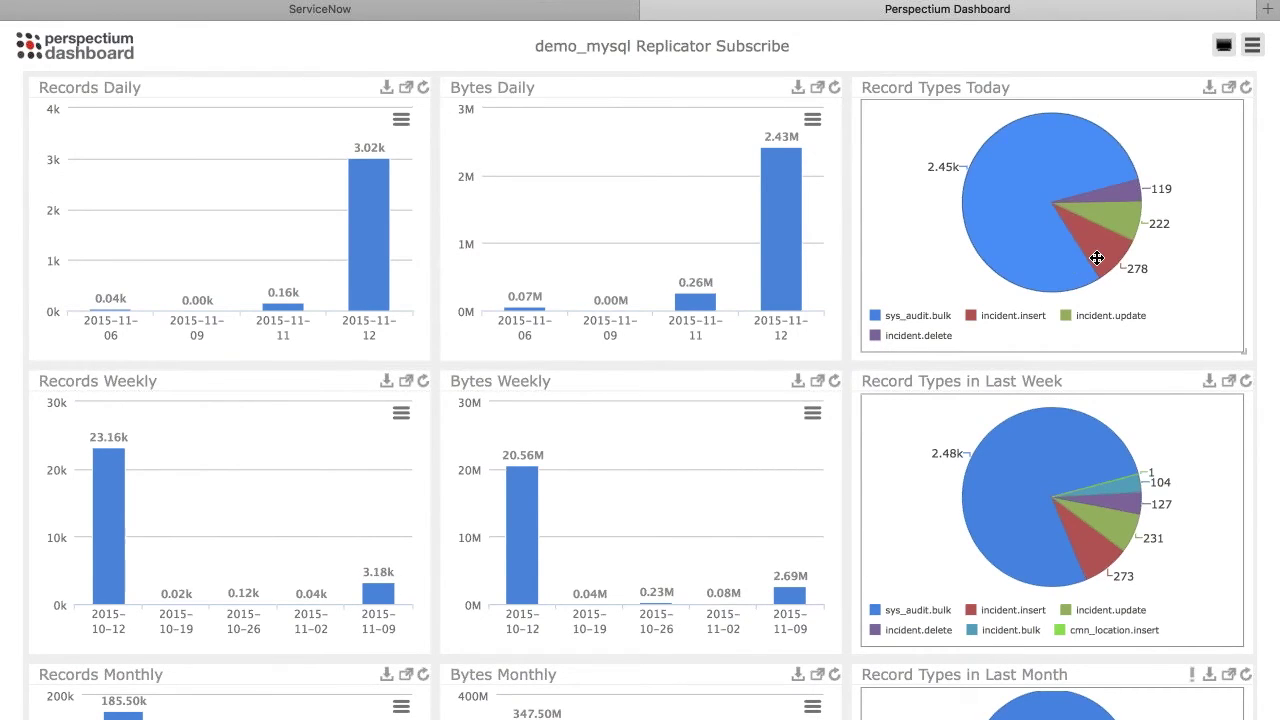
pyautogui.moveTo(1100, 262)
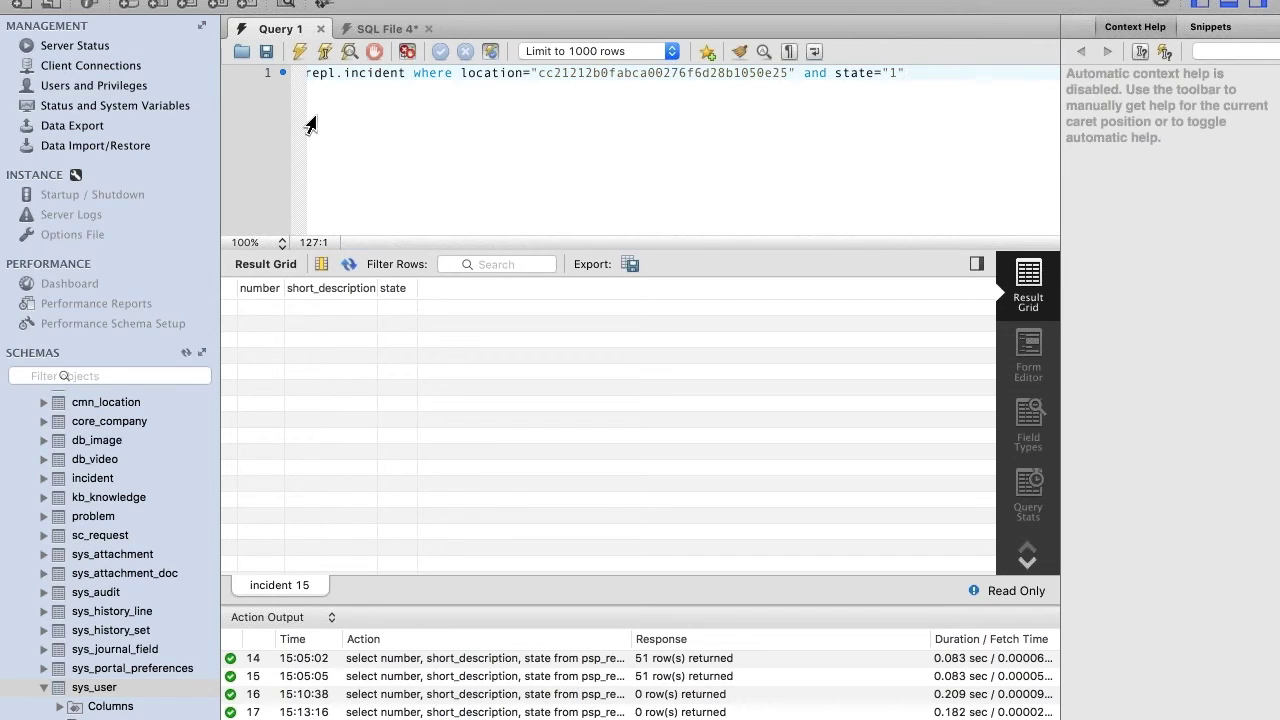
# Step: Rerun the repl.incident query to list the new 'Web Application is not responding' incidents
pyautogui.press('super+shift+Return')
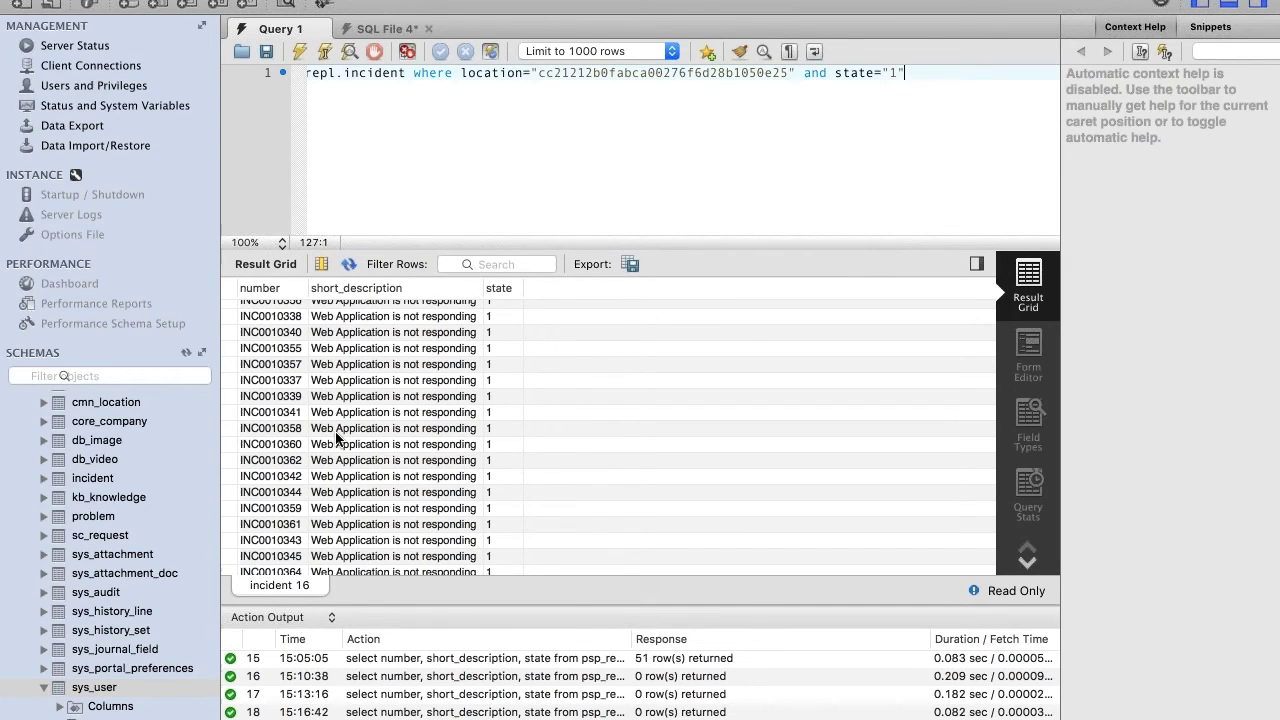
pyautogui.hotkey('ctrl', 'Right')
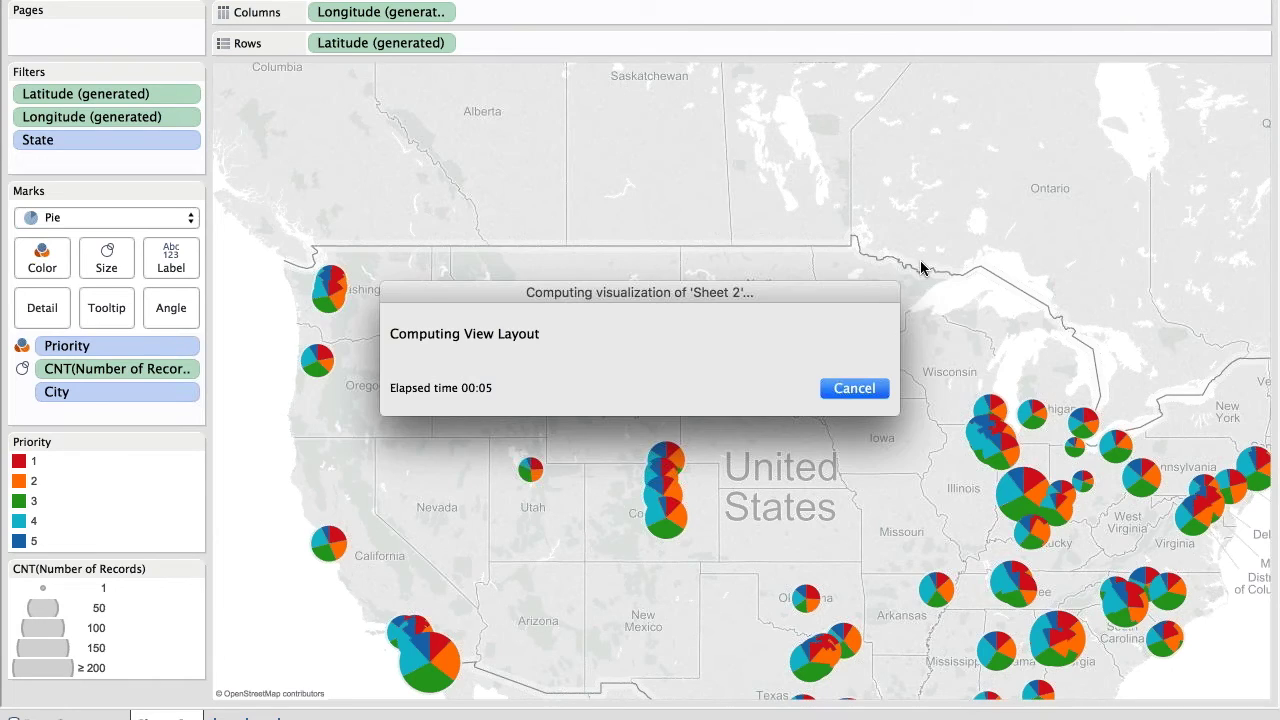
# Step: Read the Billings pie tooltip showing 51 priority-1 incidents on the recomputed Sheet 2 map
pyautogui.moveTo(603, 360)
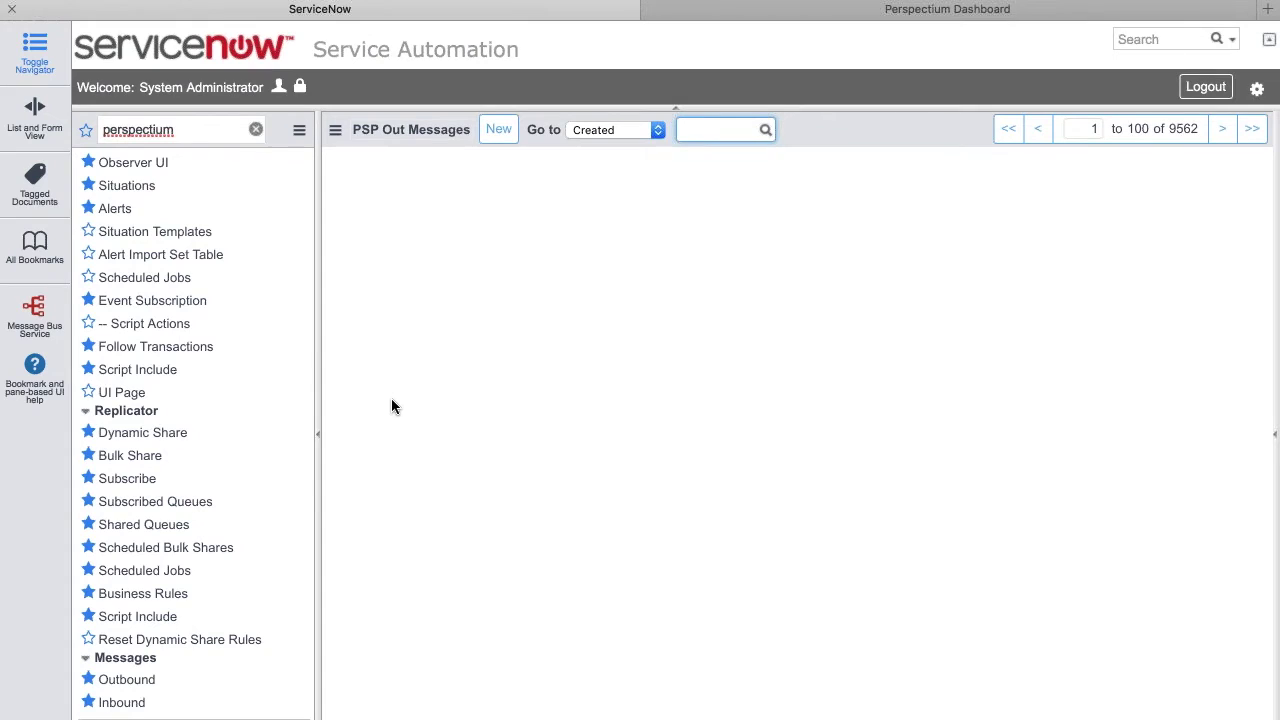
# Step: Open the Incidents list and filter it to Location = Billings, MN
pyautogui.click(211, 129)
pyautogui.write('in')
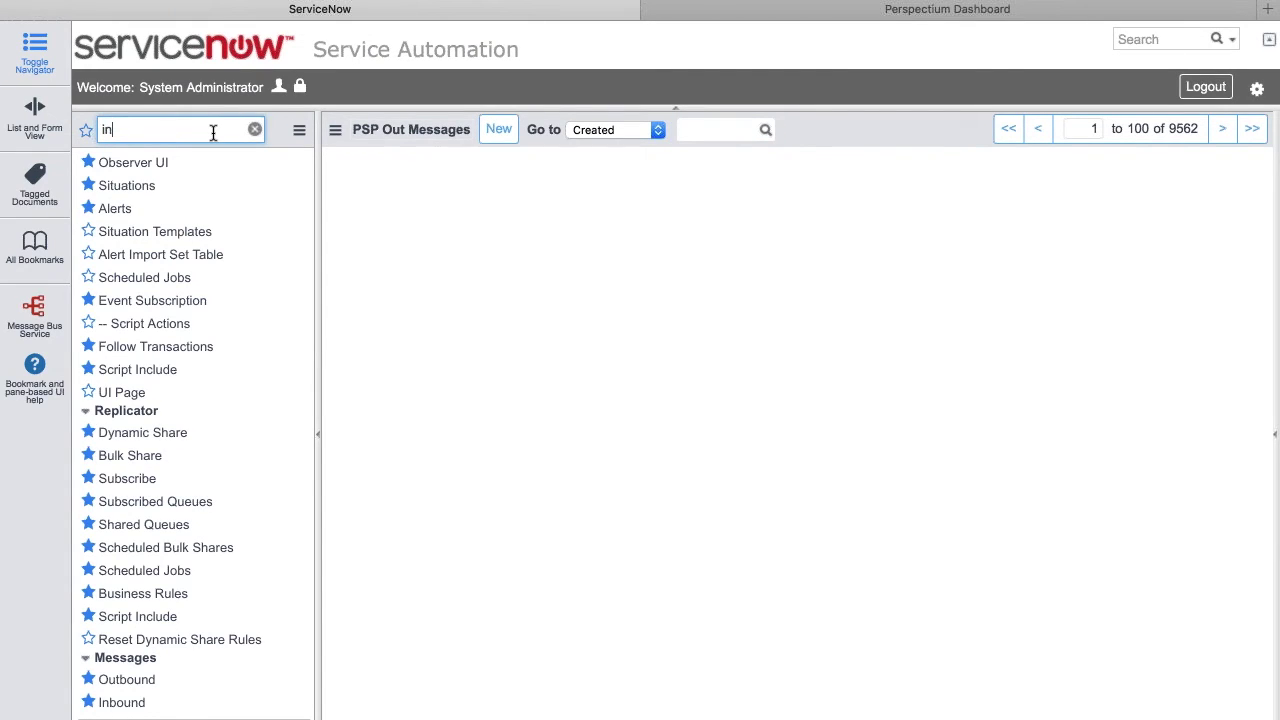
pyautogui.write('cident')
pyautogui.click(117, 386)
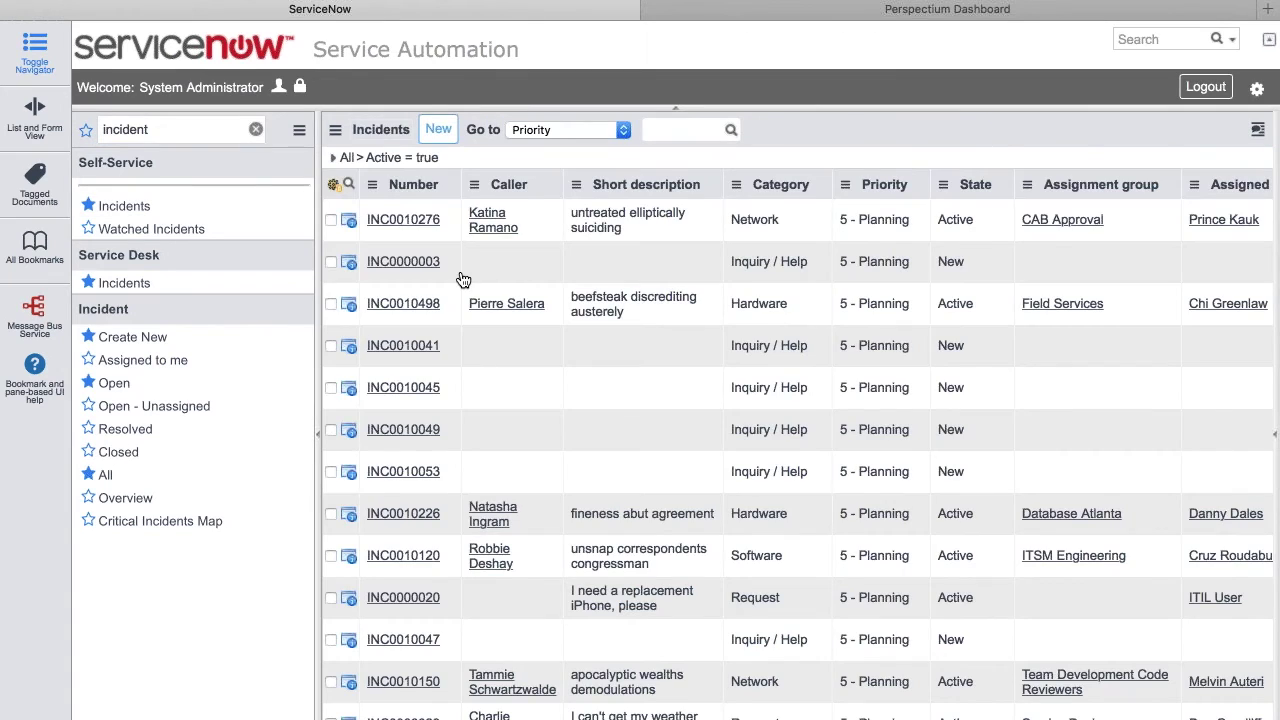
pyautogui.click(335, 130)
pyautogui.moveTo(418, 165)
pyautogui.click(492, 251)
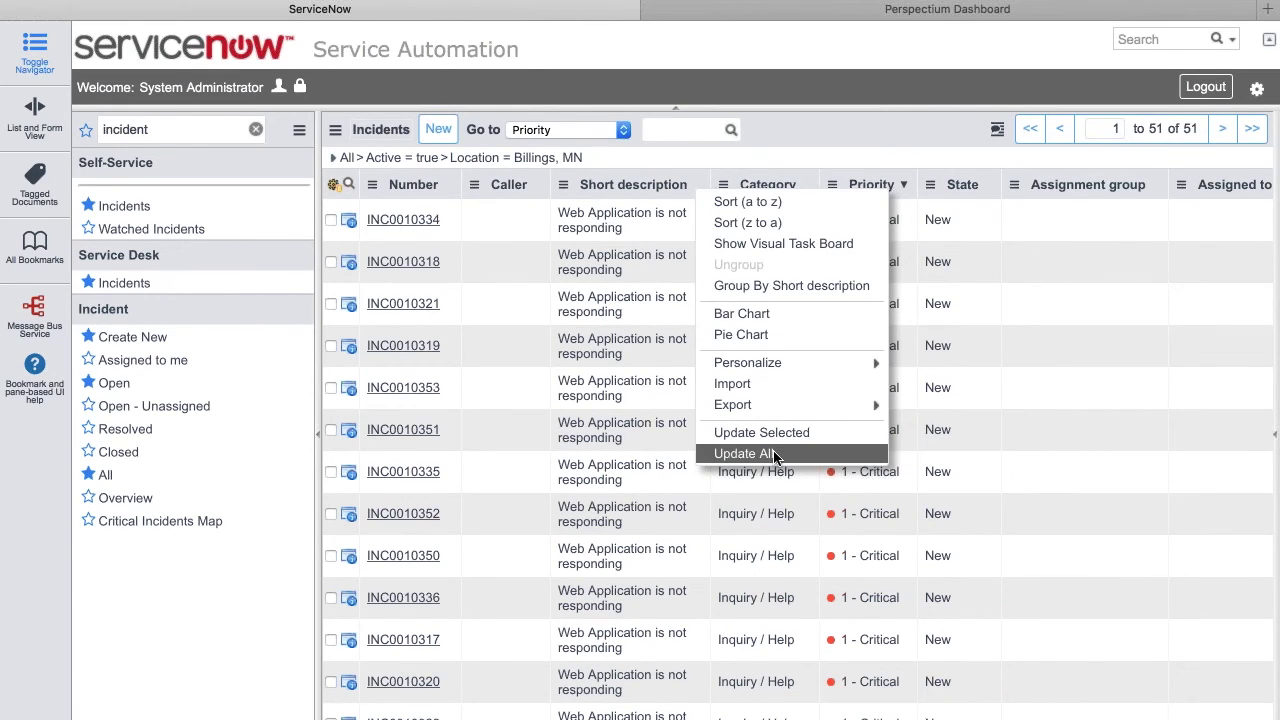
# Step: Bulk-update all 51 listed incidents to State Closed with Update All
pyautogui.click(773, 453)
pyautogui.click(789, 235)
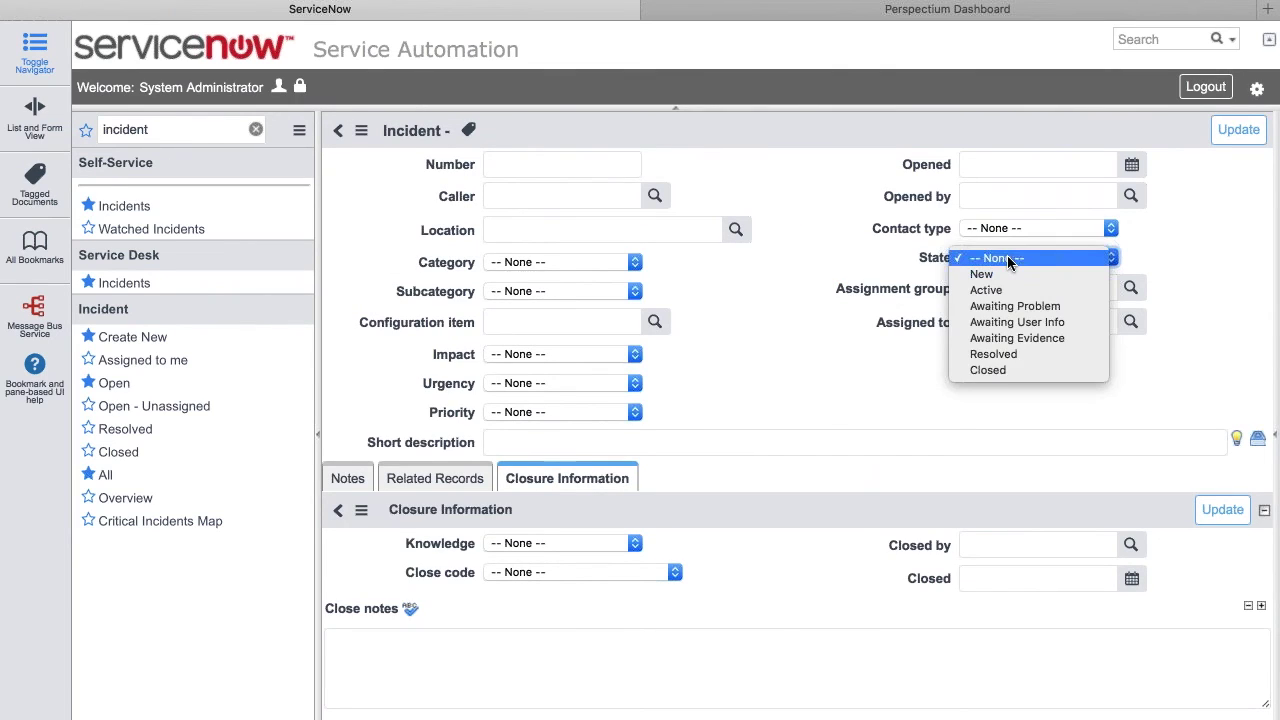
pyautogui.click(1005, 373)
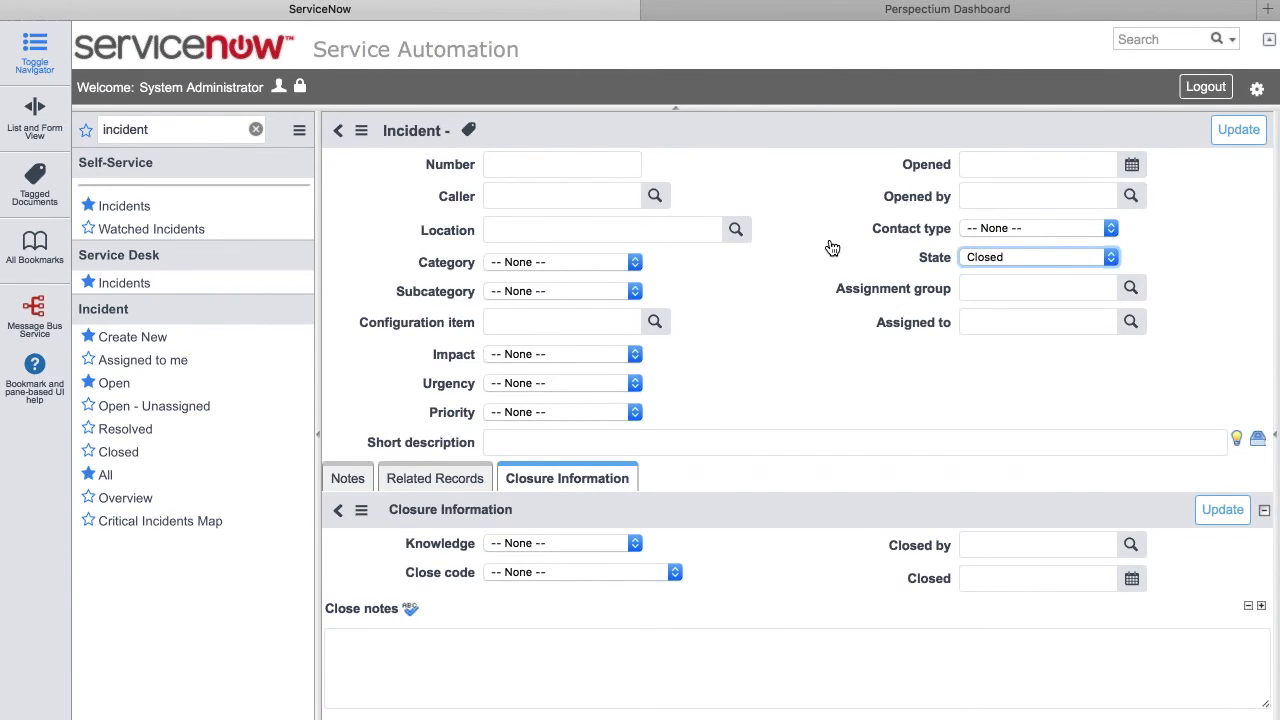
pyautogui.click(1228, 132)
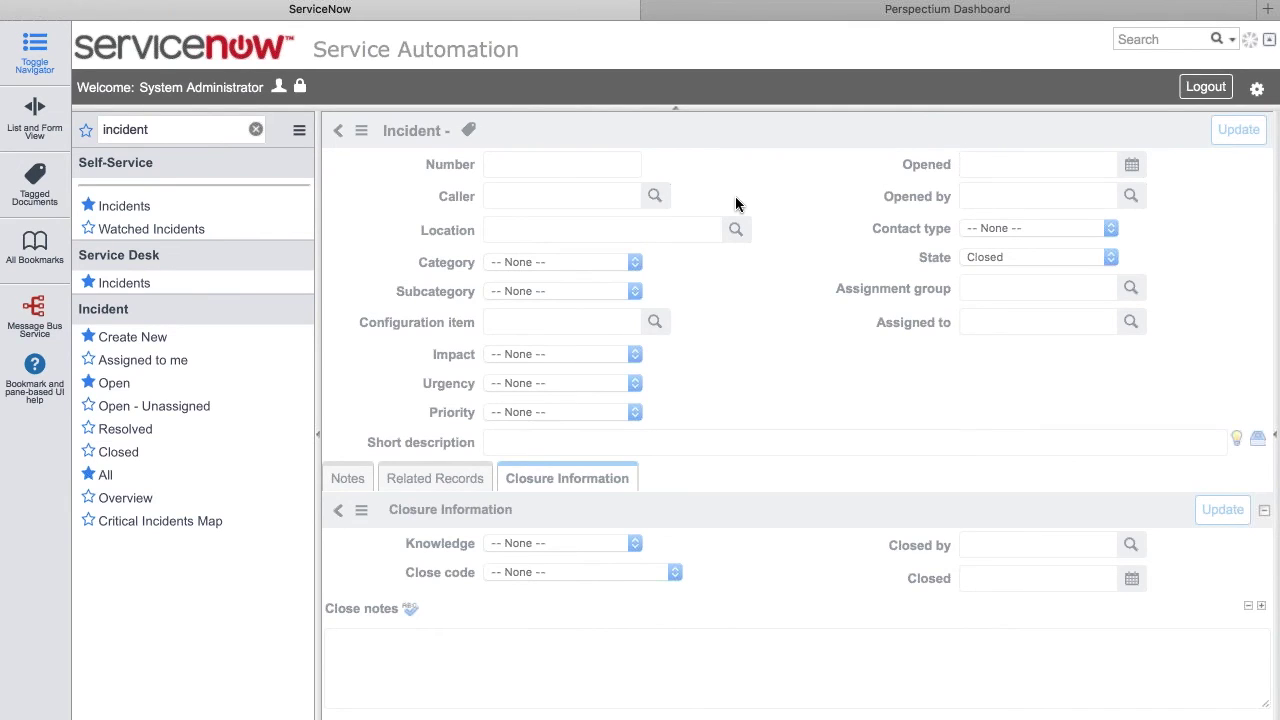
# Step: Open Perspectium Messages > Outbound via a 'perspectium' navigator search
pyautogui.click(205, 127)
pyautogui.write('perspectium')
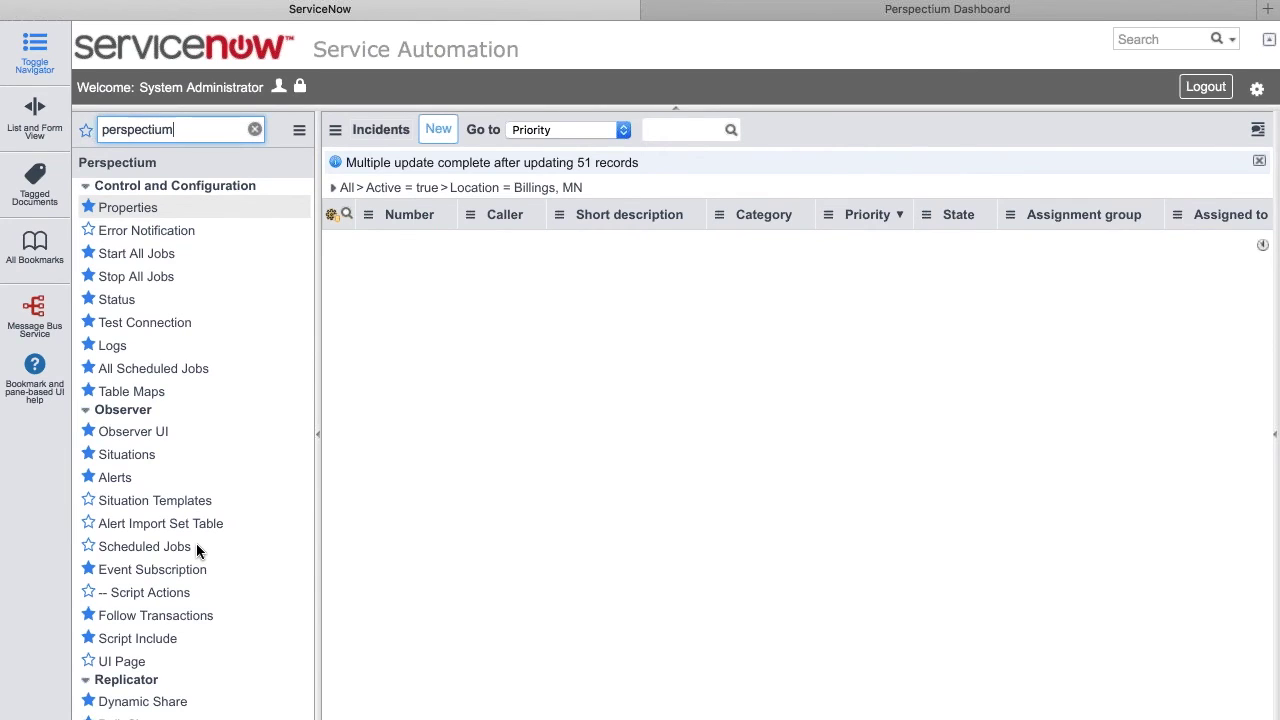
pyautogui.scroll(-5, 196, 543)
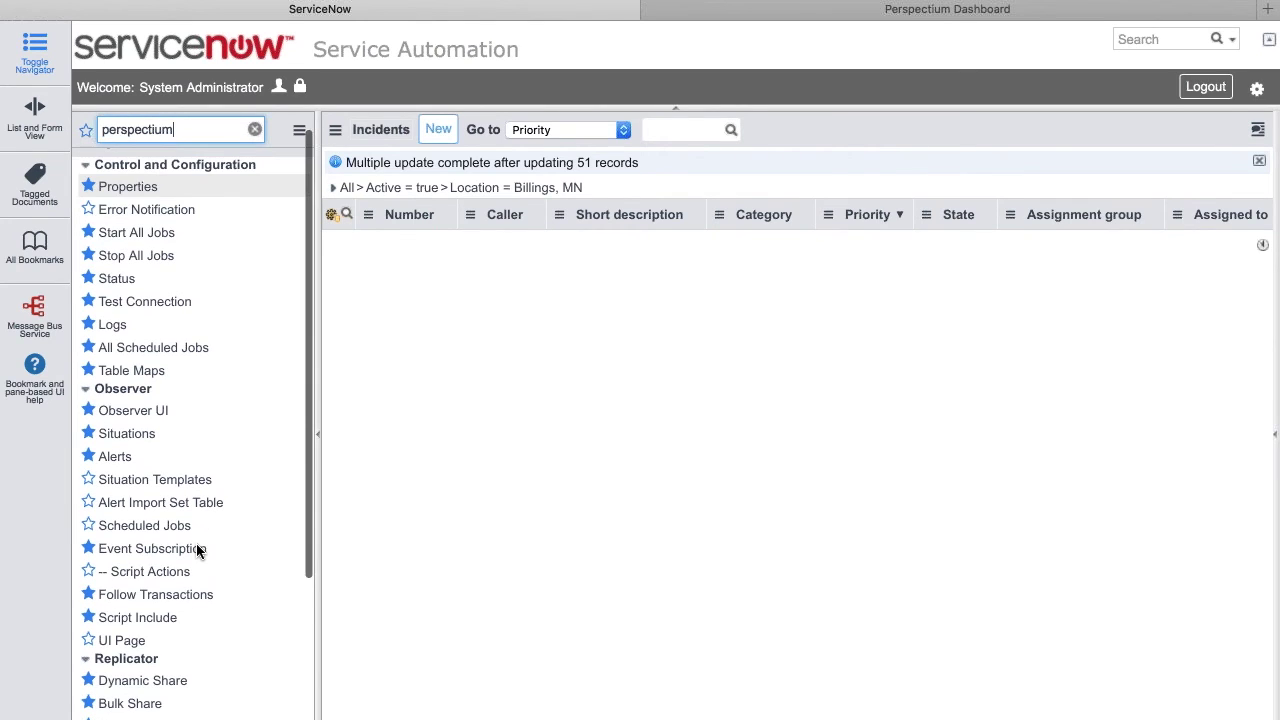
pyautogui.scroll(-2, 189, 548)
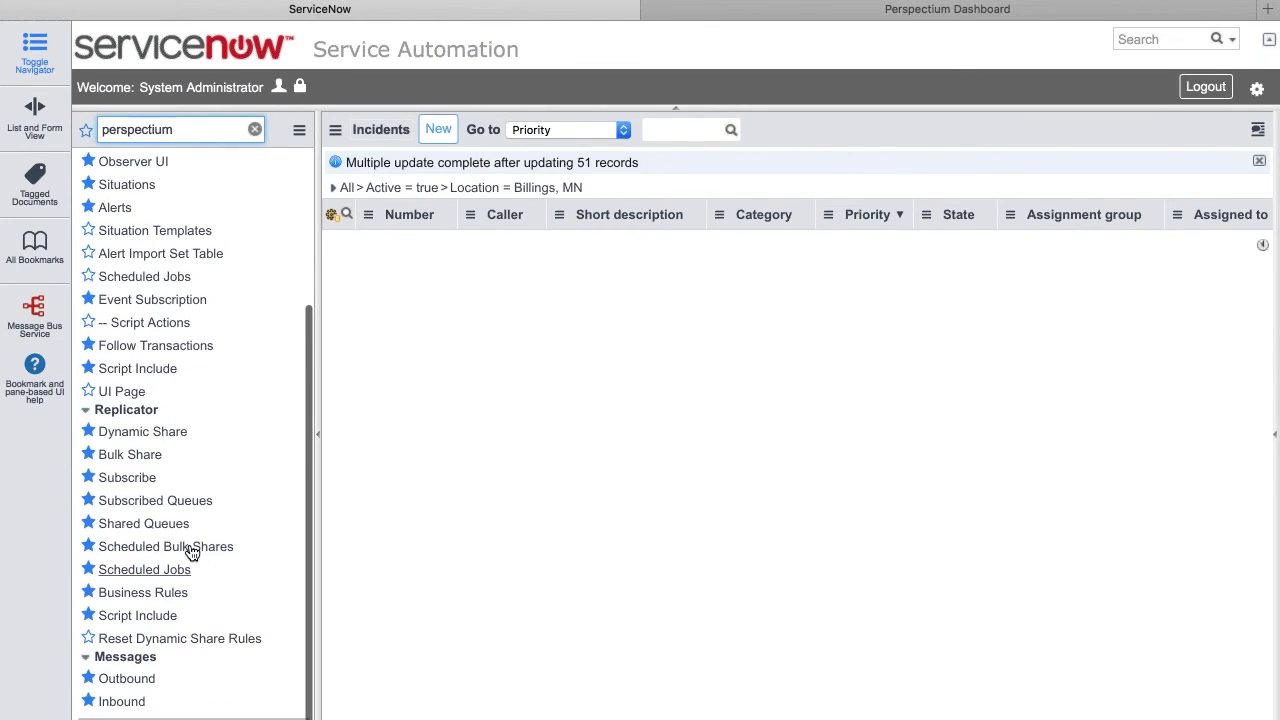
pyautogui.click(126, 679)
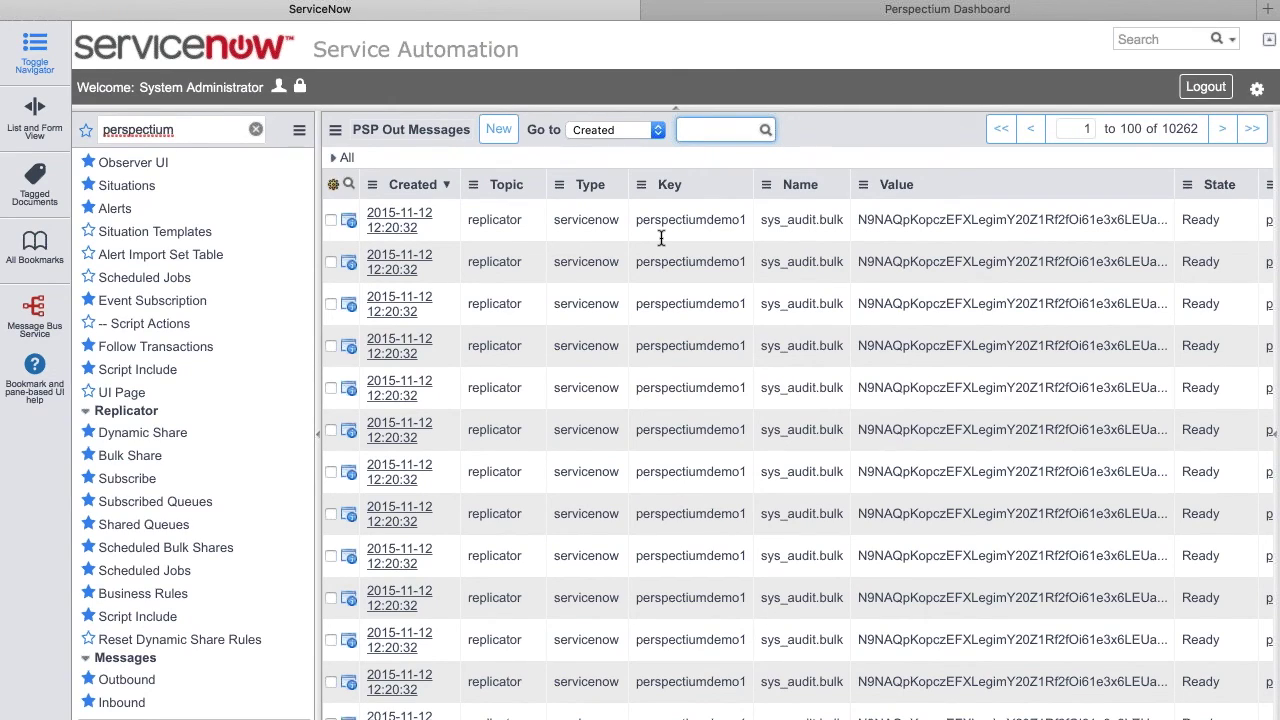
# Step: Refresh the demo_mysql Record Types Today chart, now showing 222 incident.update records
pyautogui.click(911, 18)
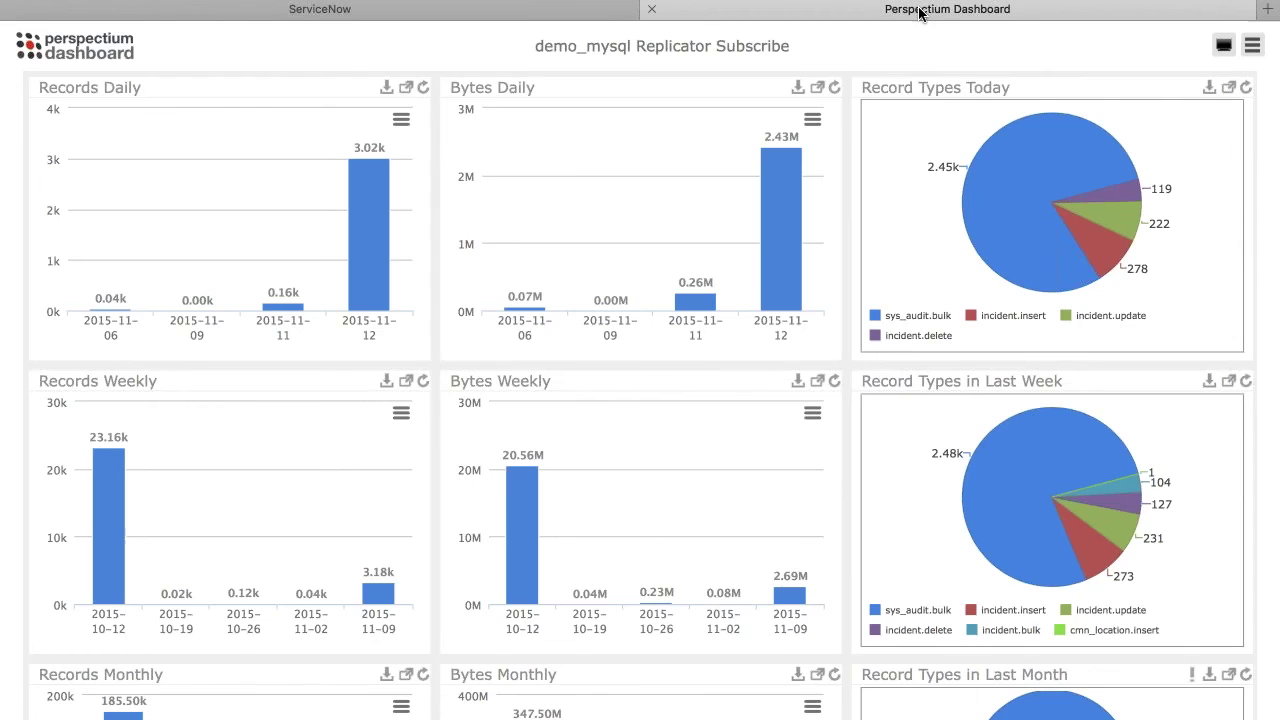
pyautogui.click(1246, 89)
pyautogui.moveTo(1107, 268)
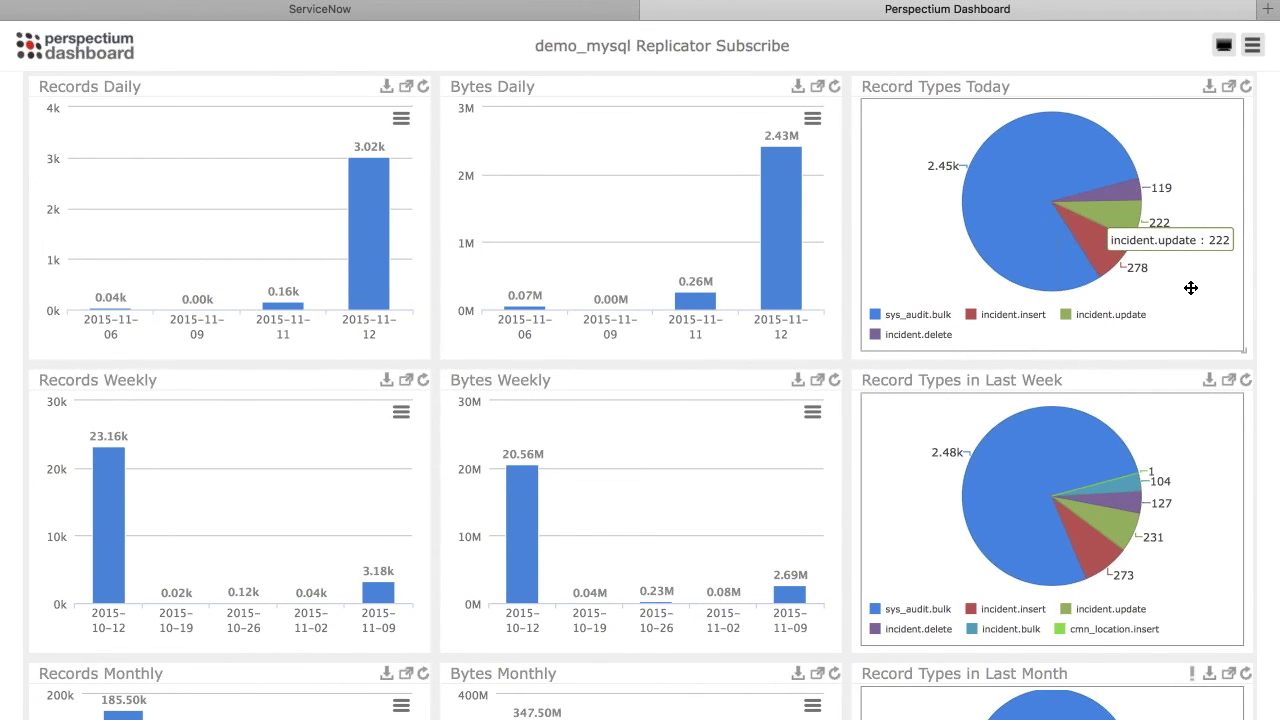
pyautogui.hotkey('ctrl', 'Right')
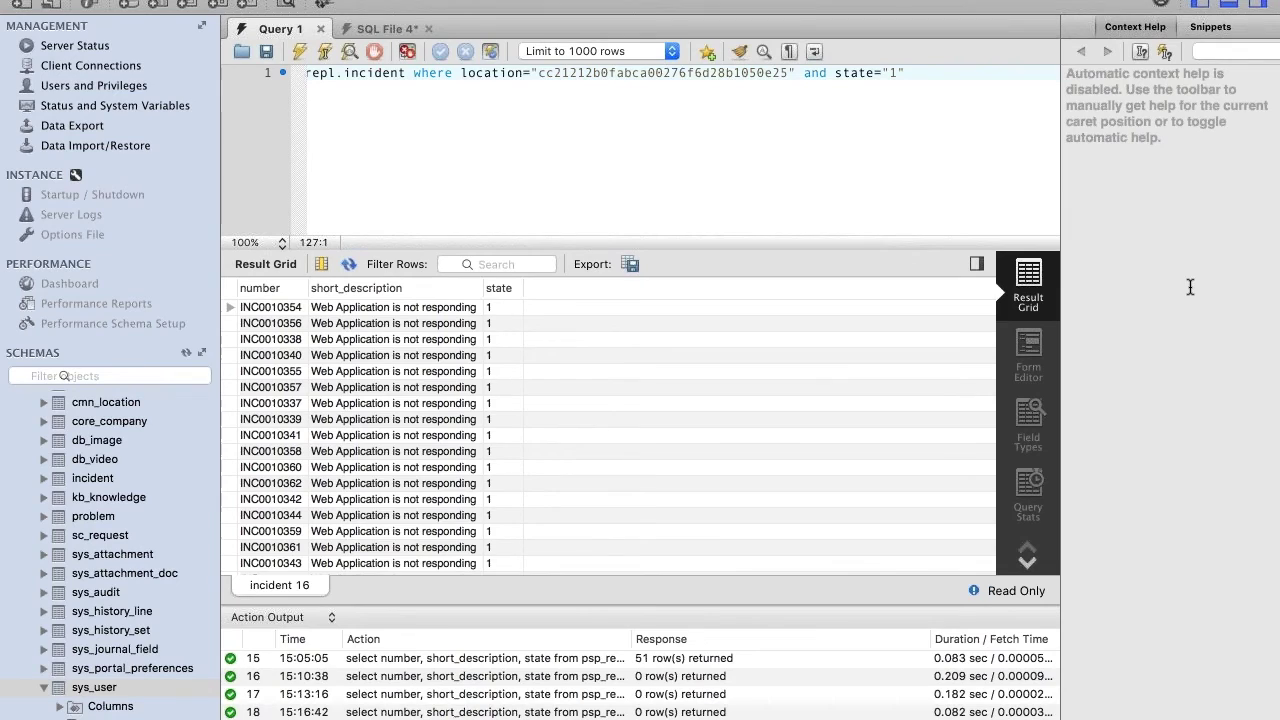
# Step: Rerun the repl.incident state-1 location query, which now returns an empty result grid
pyautogui.click(300, 50)
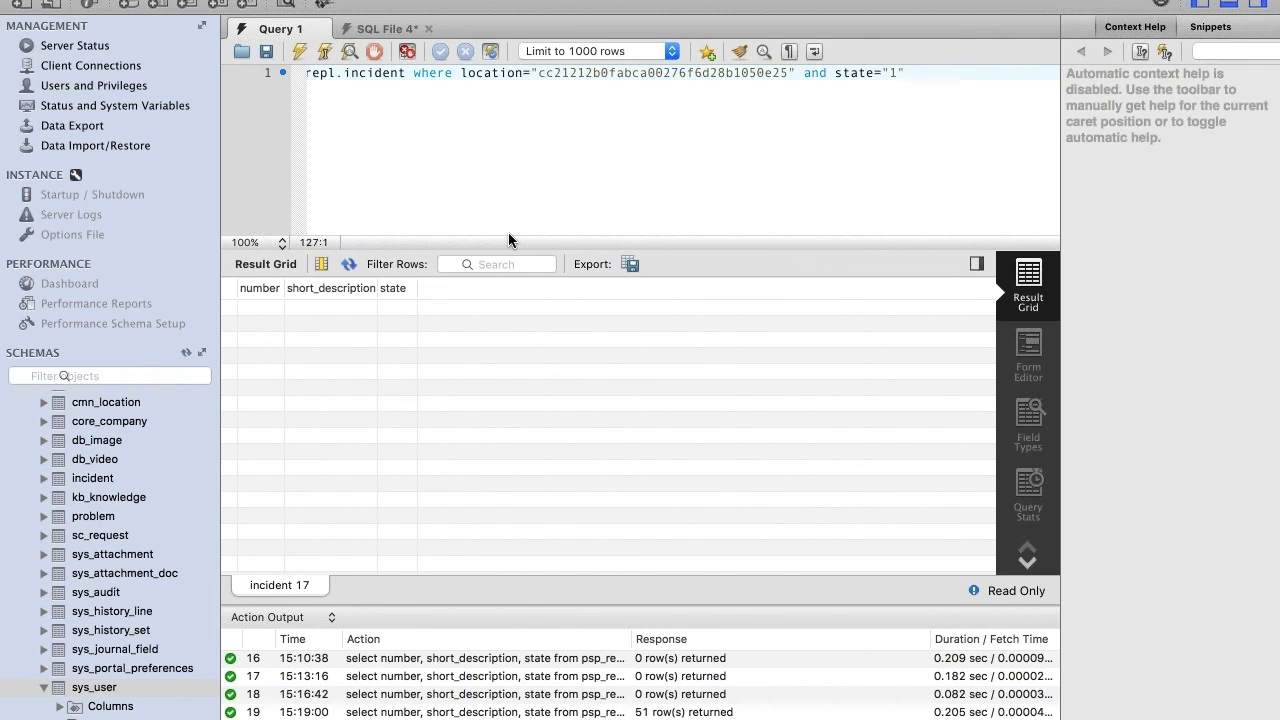
pyautogui.hotkey('ctrl', 'Right')
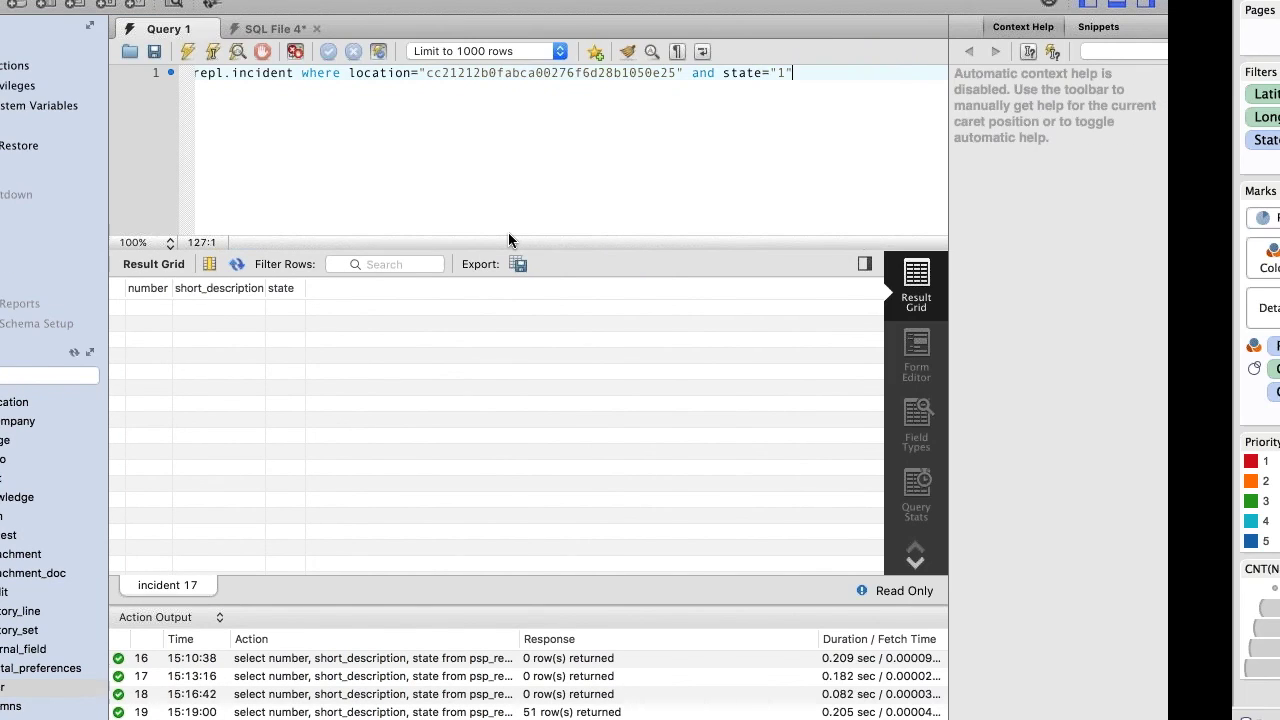